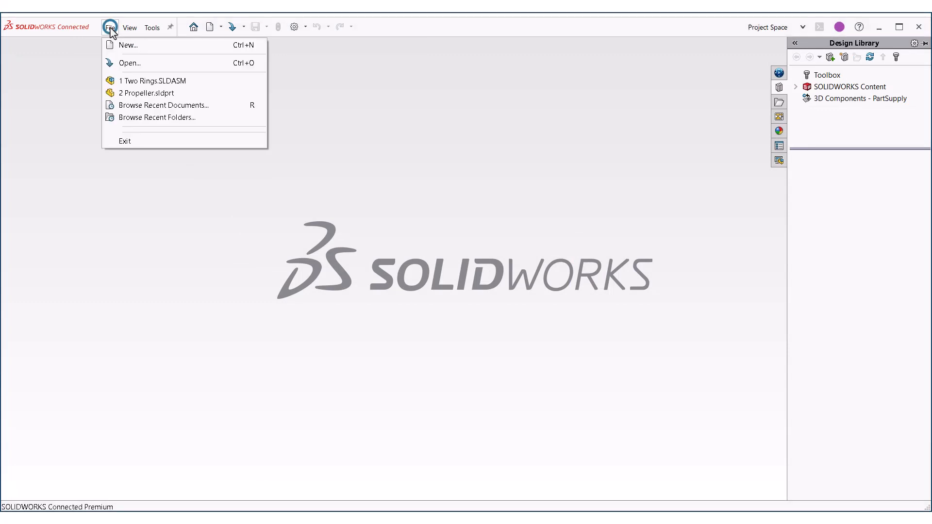
Open the Two Rings.SLDASM assembly from the Two-Ring Assembly folder and save it to 3DEXPERIENCE.
click(129, 63)
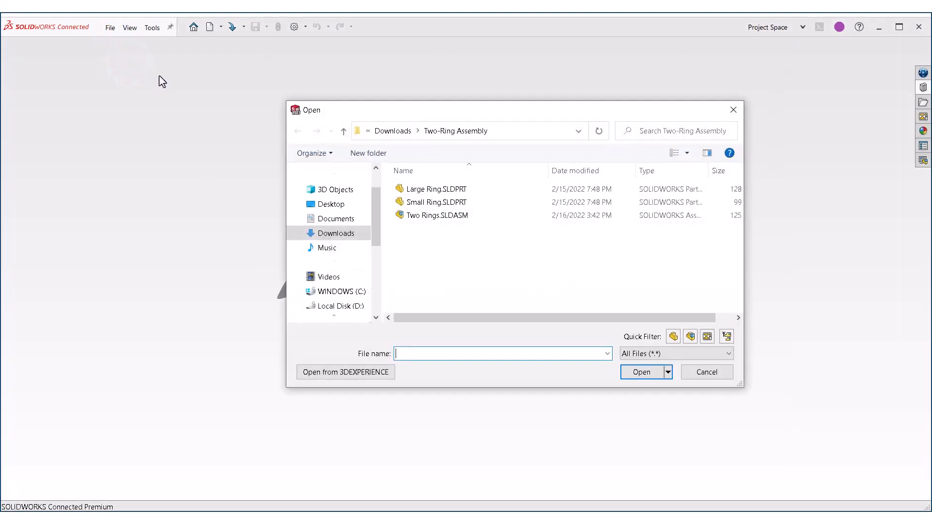
click(435, 216)
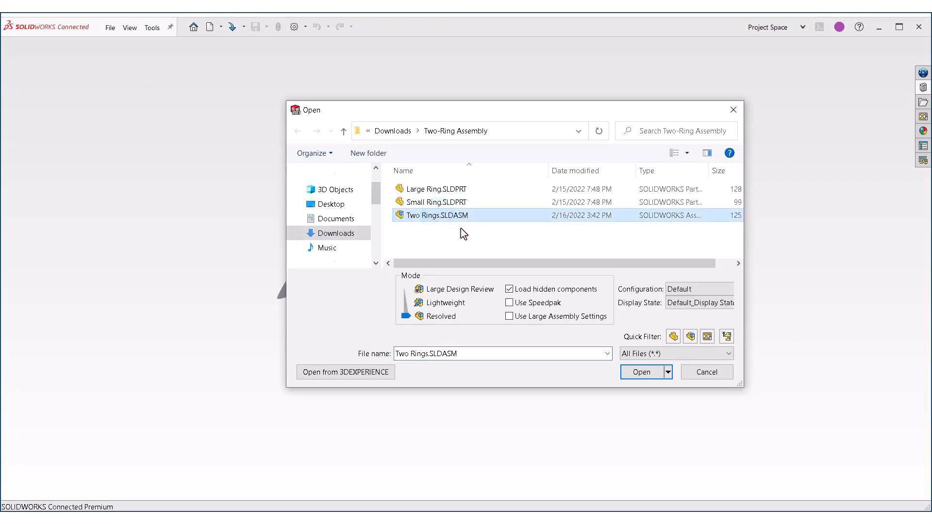
click(642, 372)
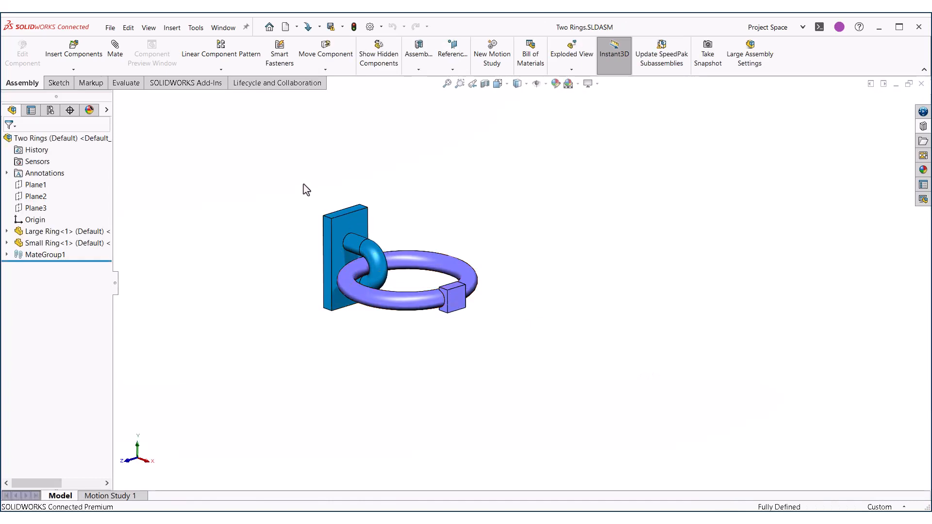
click(110, 27)
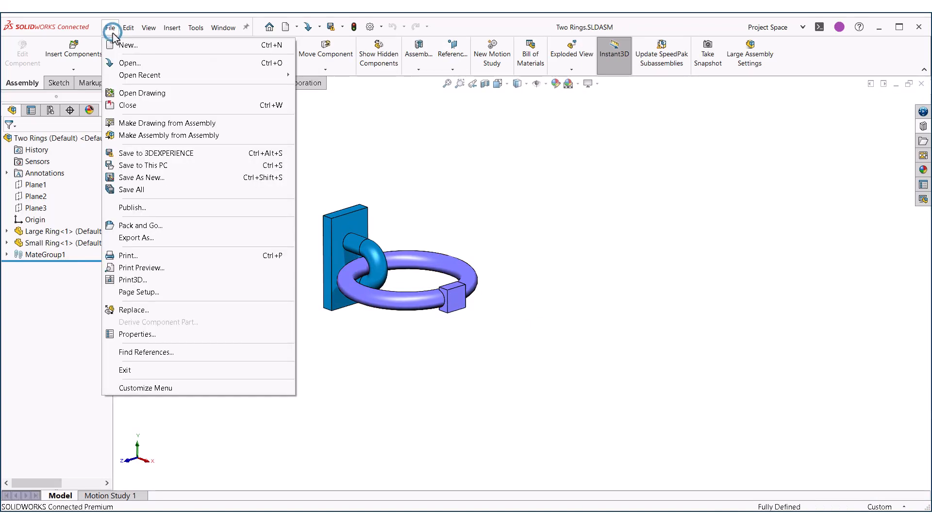
click(154, 154)
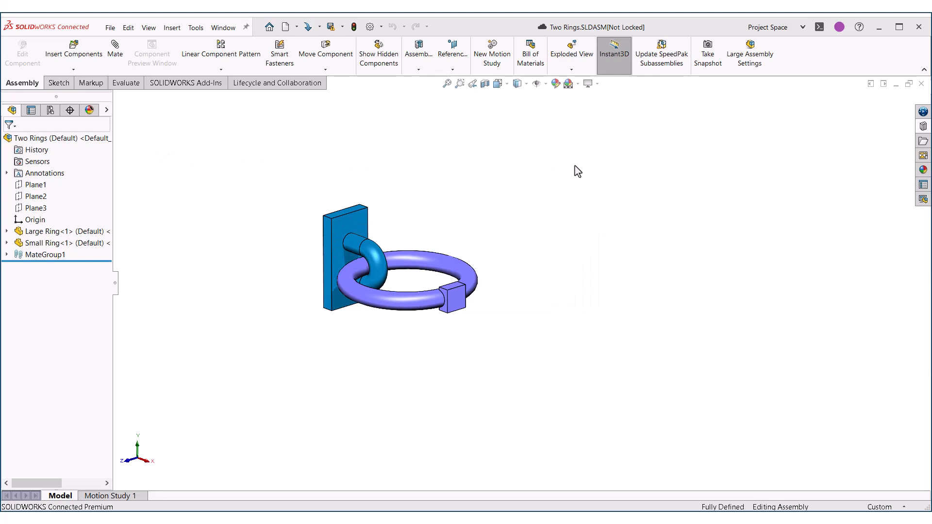
Show the 3DEXPERIENCE pane, pin it open, and widen it to expose the component status columns.
click(923, 111)
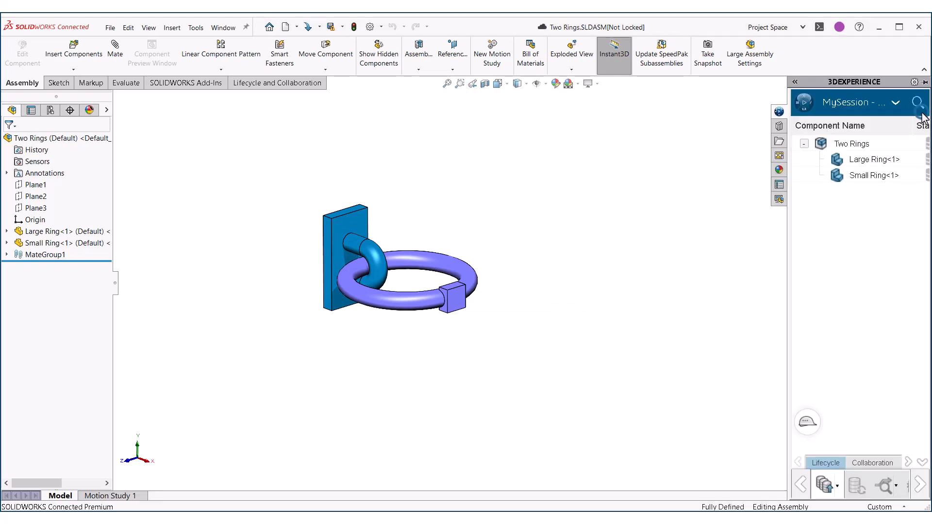
click(925, 83)
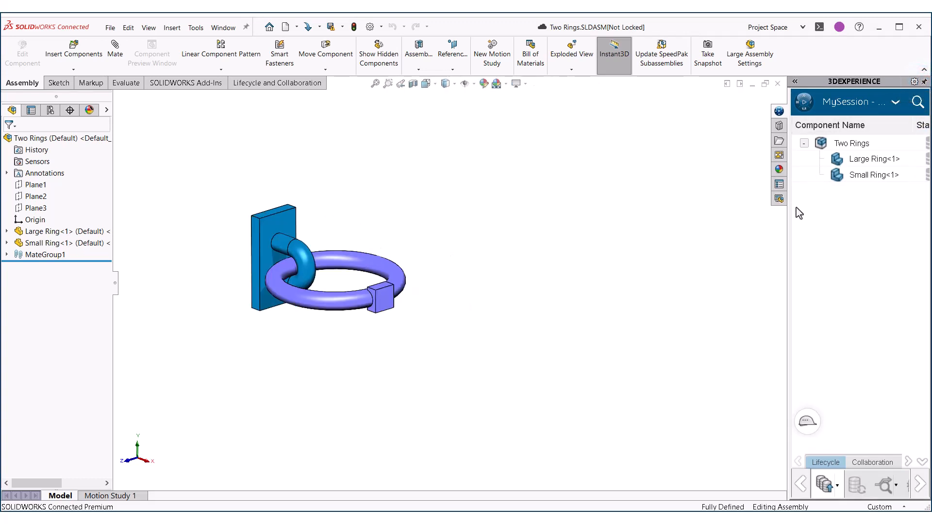
drag(787, 218, 632, 237)
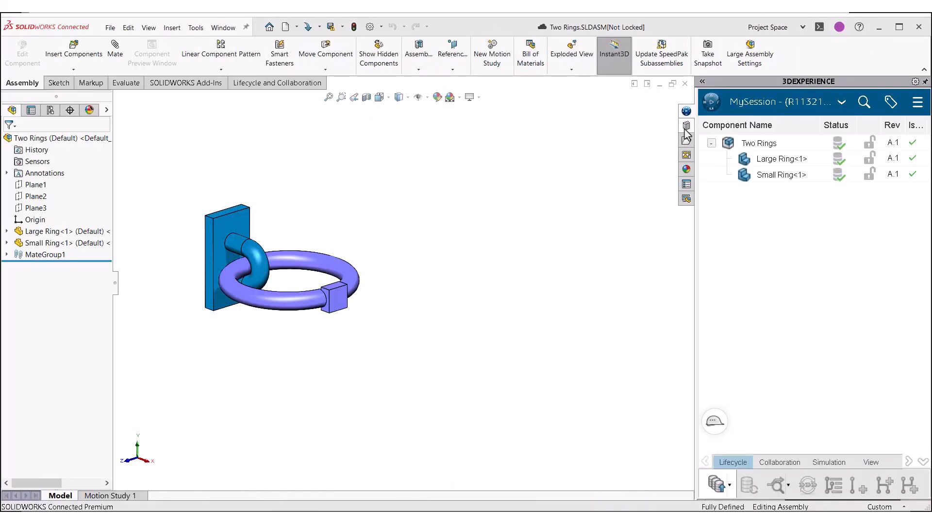
Launch the Linear Structural Validation app from the Structural Designer role for the Two Rings assembly.
click(711, 111)
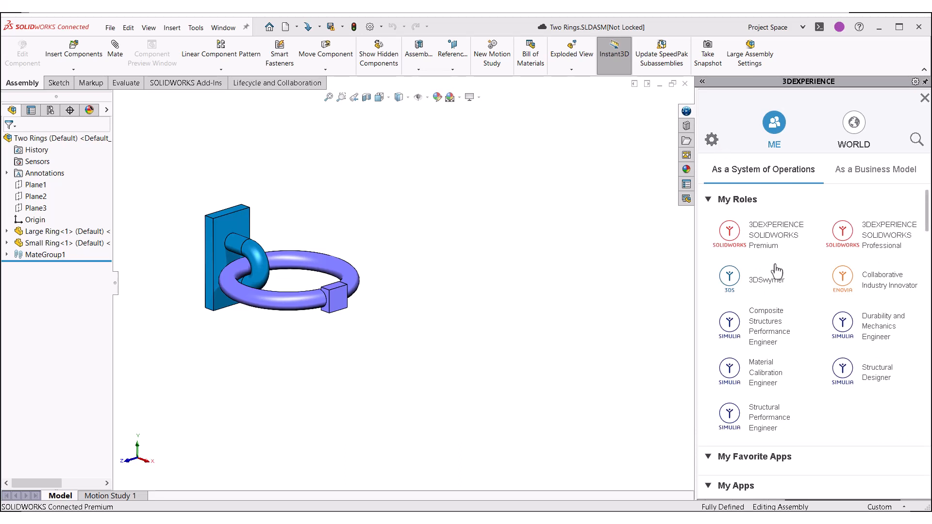
click(840, 373)
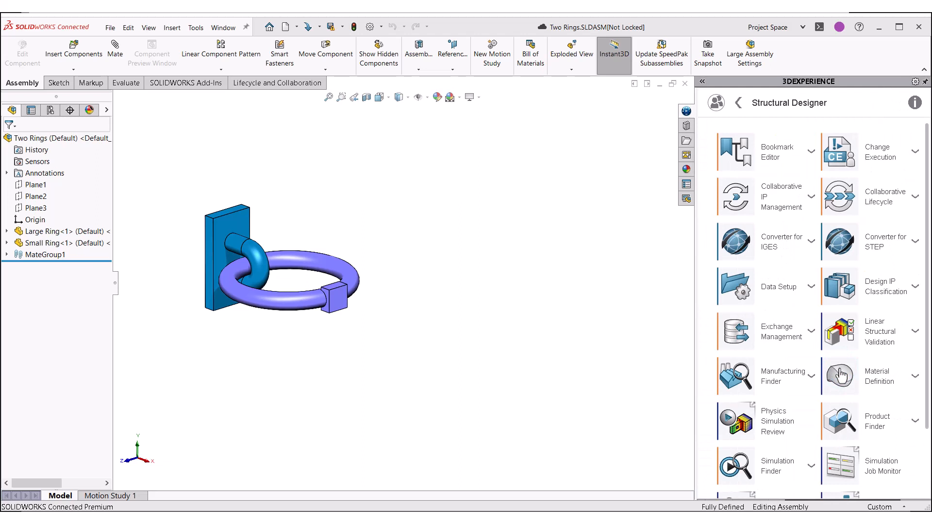
click(853, 332)
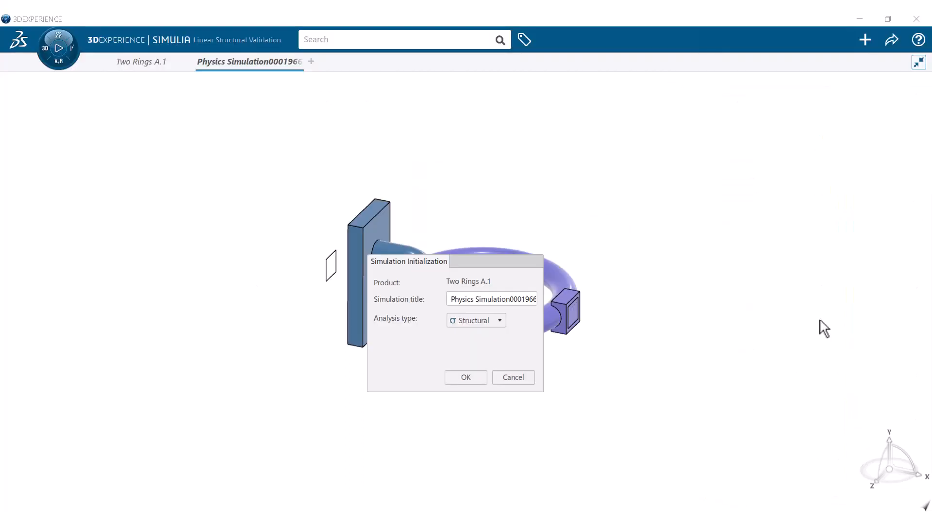
Initialize a Structural simulation titled "Analysis of a Two-Ring Assembly".
click(449, 294)
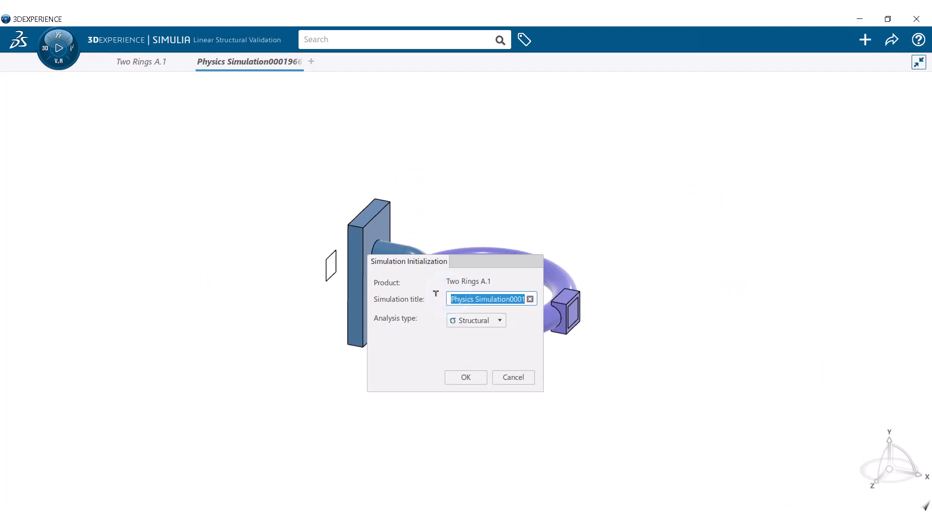
text(Analysis of a Two-R)
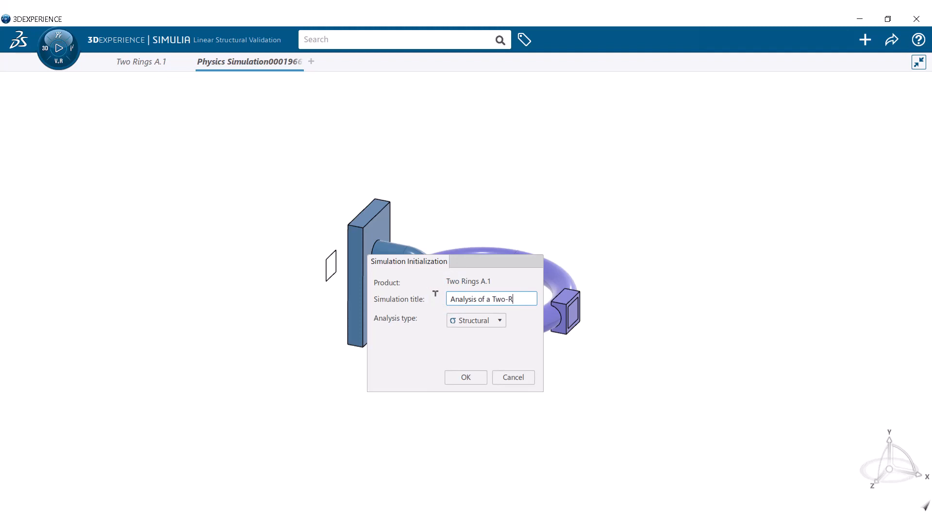
text(ing Assembly)
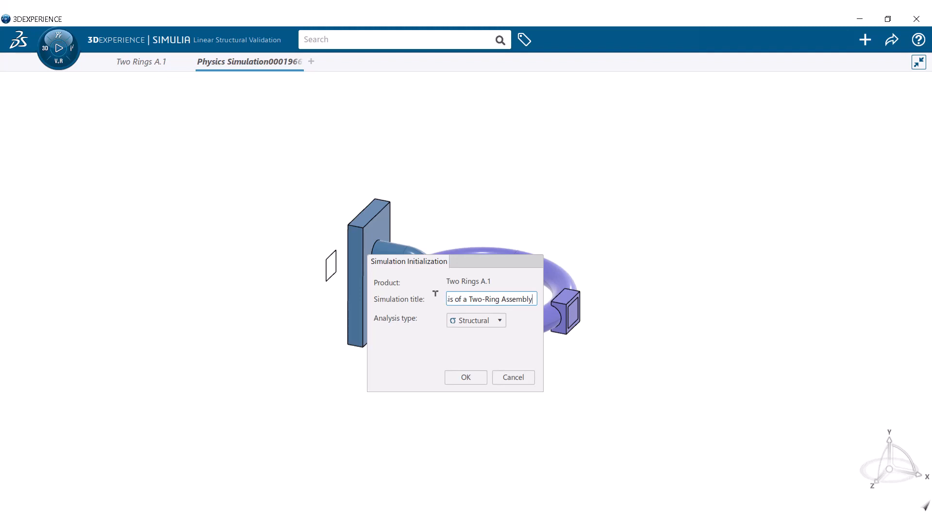
click(464, 321)
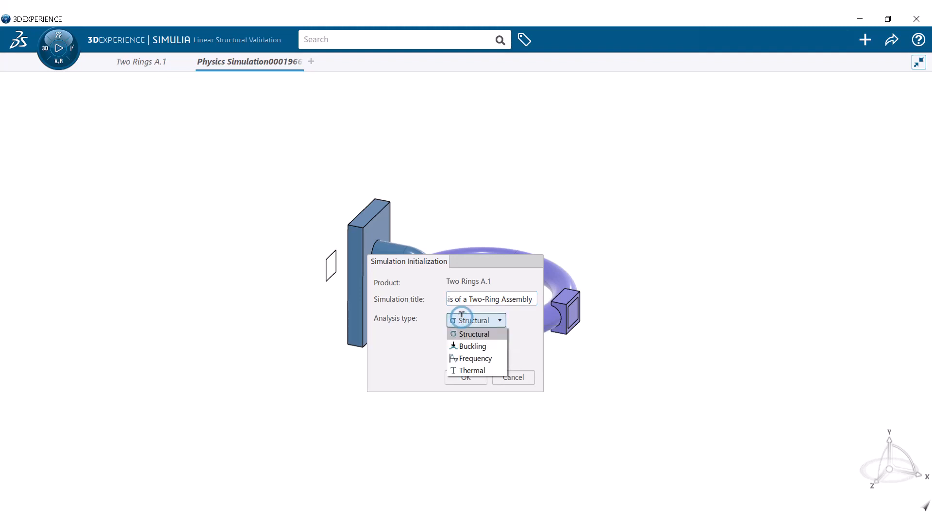
click(474, 333)
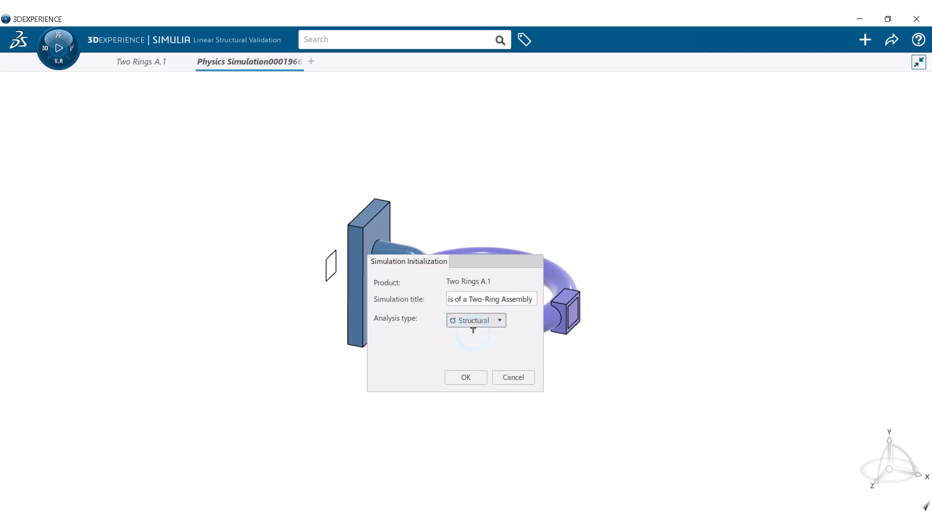
click(467, 375)
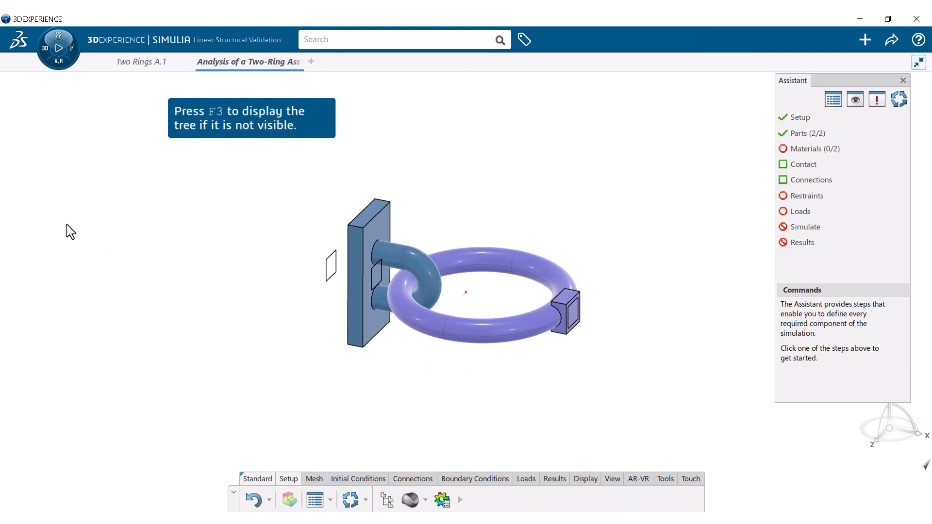
Display the simulation tree and bring up the Assistant.
key(F3)
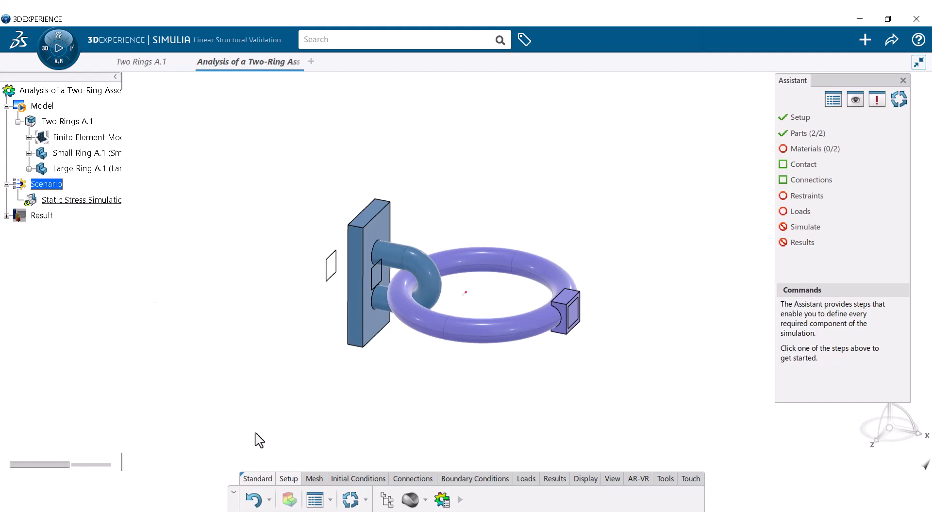
click(268, 479)
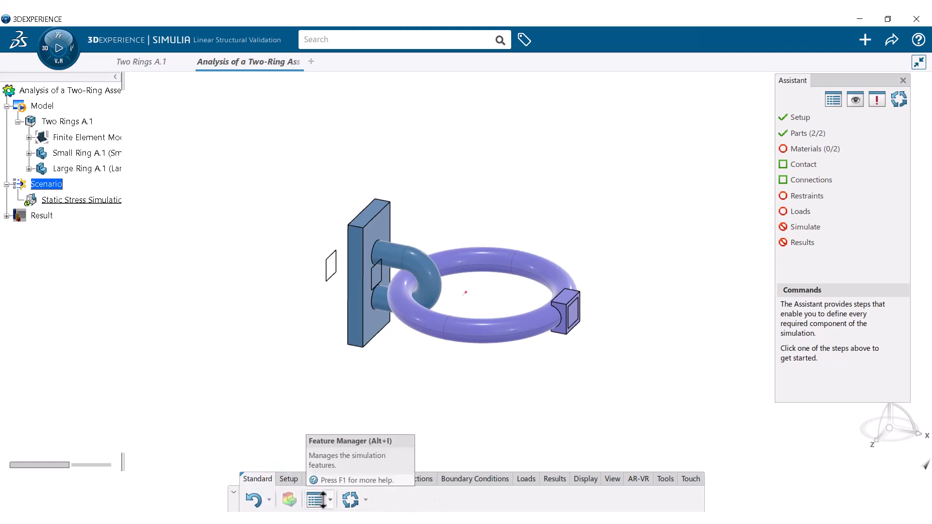
click(329, 500)
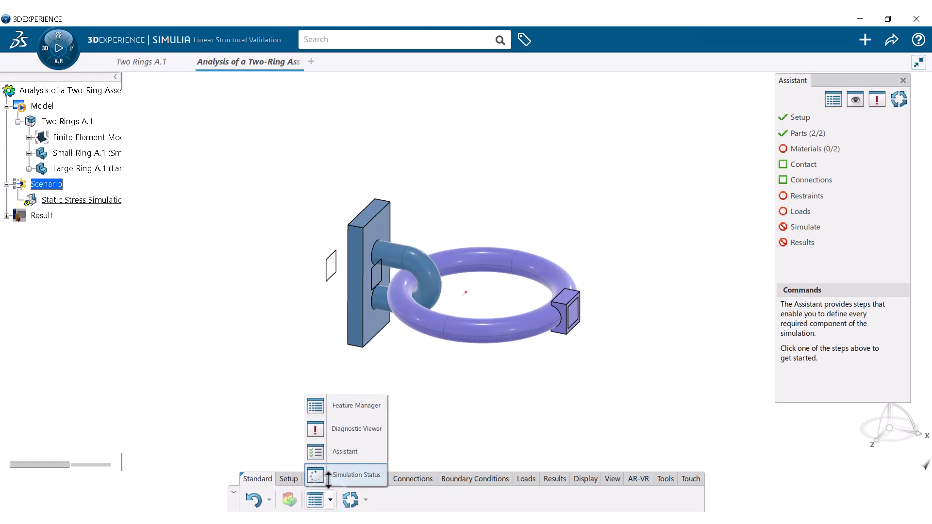
click(339, 452)
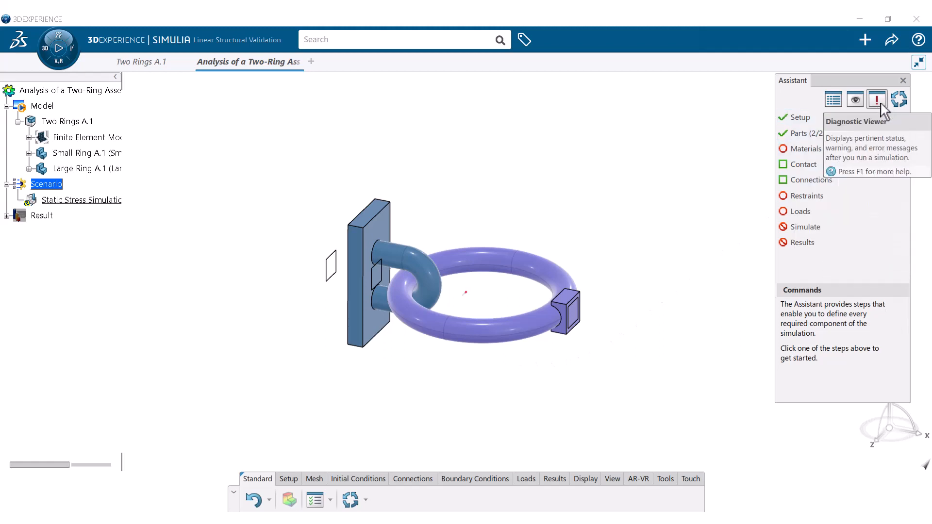
Close the Assistant and reopen it from the empty 3D area, and save the simulation.
click(903, 81)
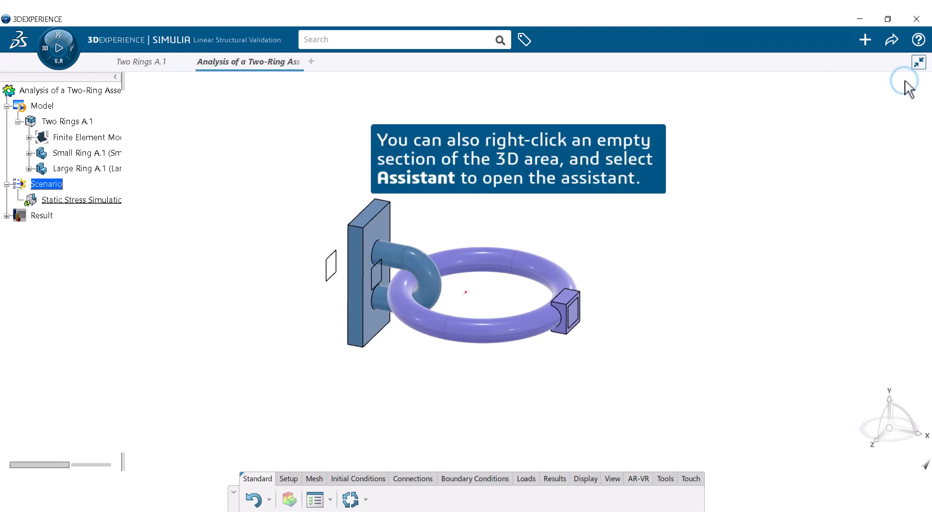
right_click(808, 154)
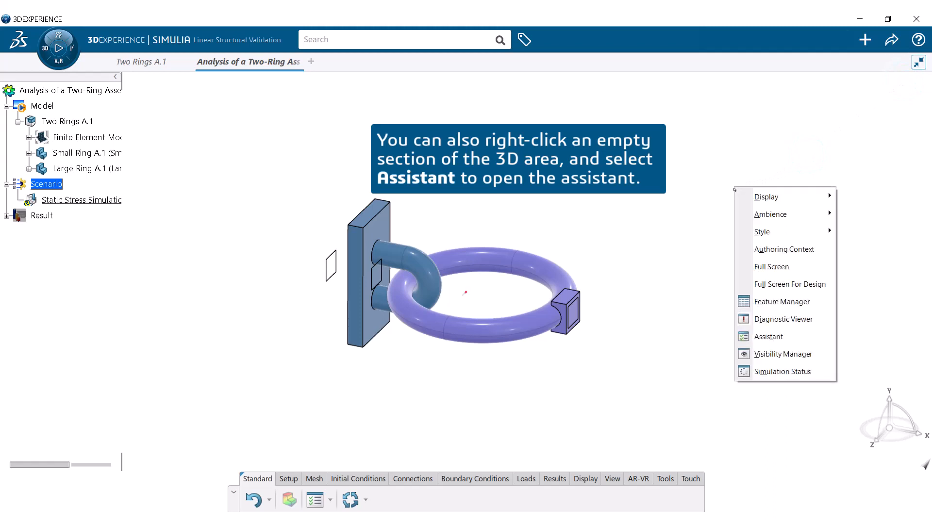
mouse_move(747, 196)
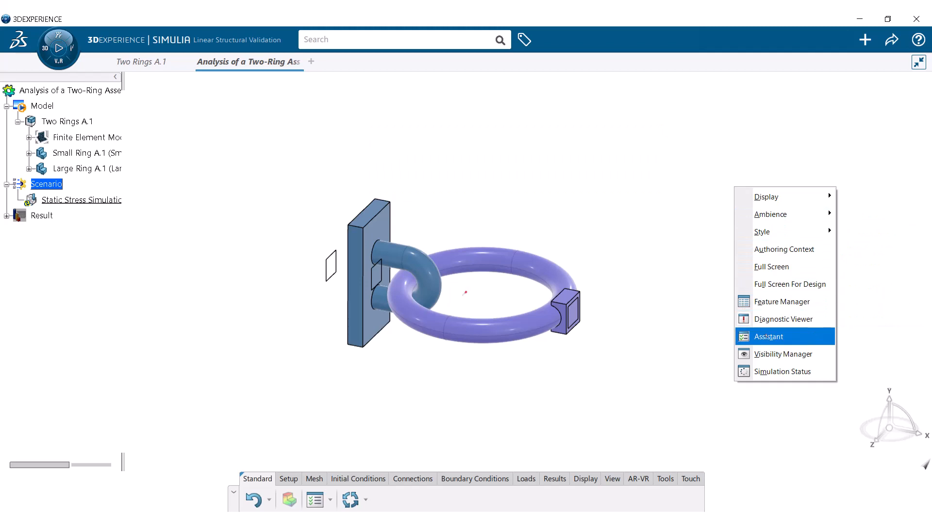
click(769, 337)
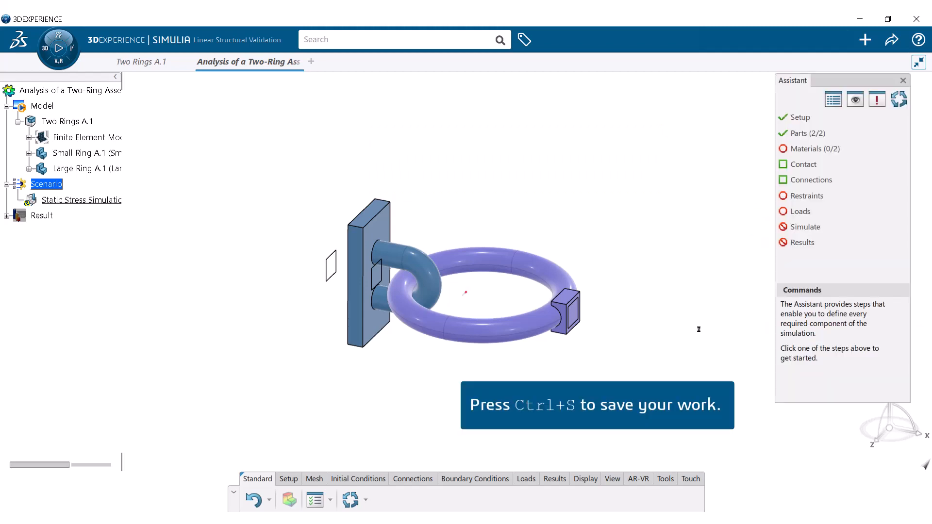
key(ctrl+s)
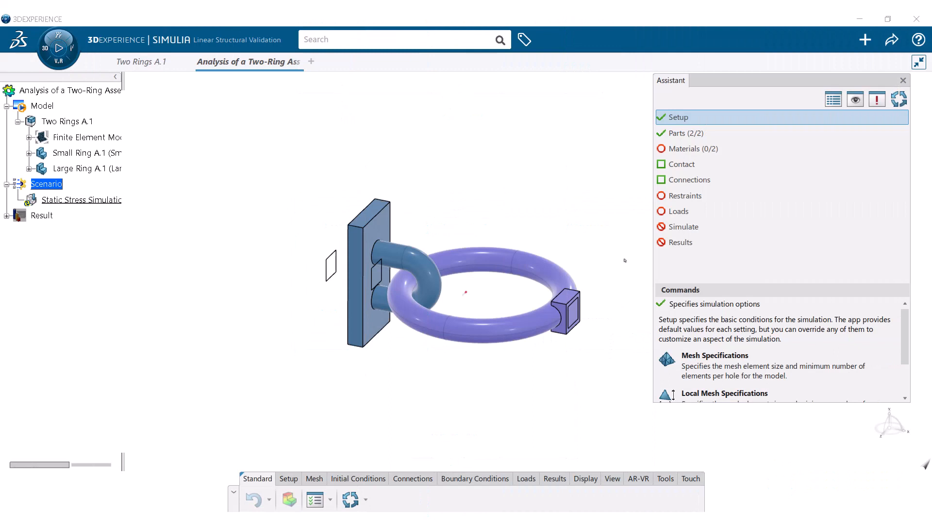
Open the Material Palette from the Assistant's Materials step and filter the materials by 1020.
click(679, 145)
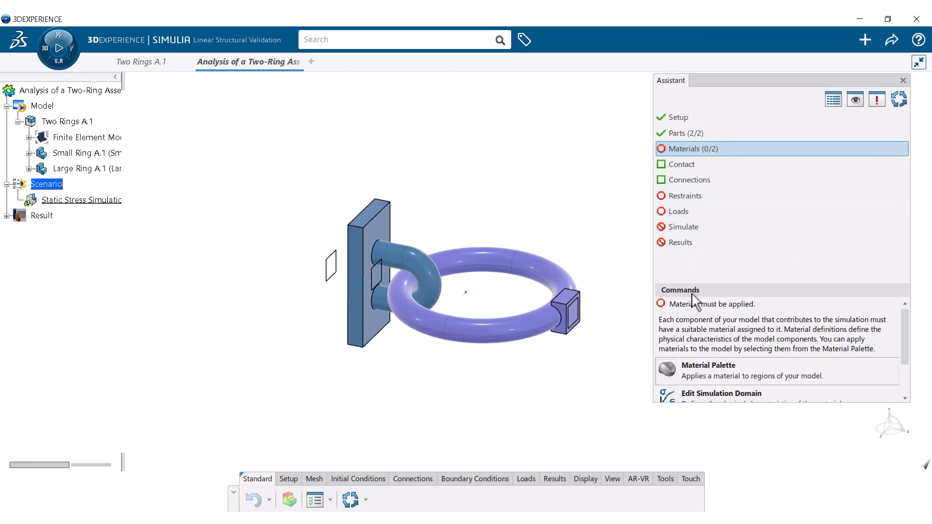
click(692, 365)
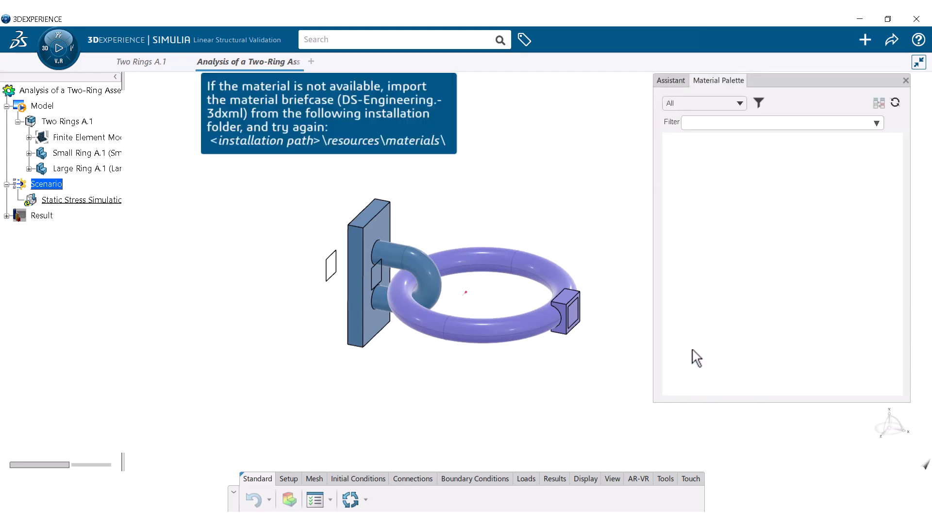
click(724, 123)
text(1020)
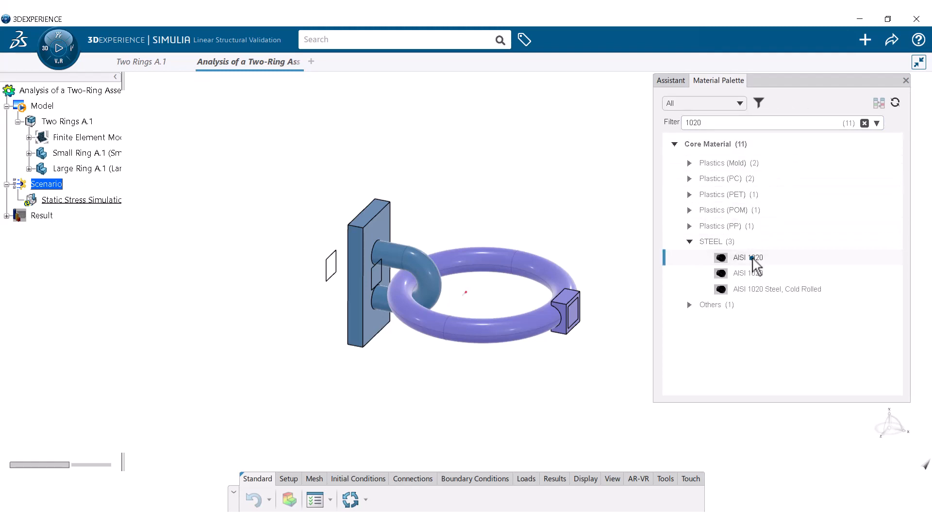
Apply the AISI 1020 core material from the STEEL group to the Large Ring and the Small Ring.
drag(754, 268, 533, 268)
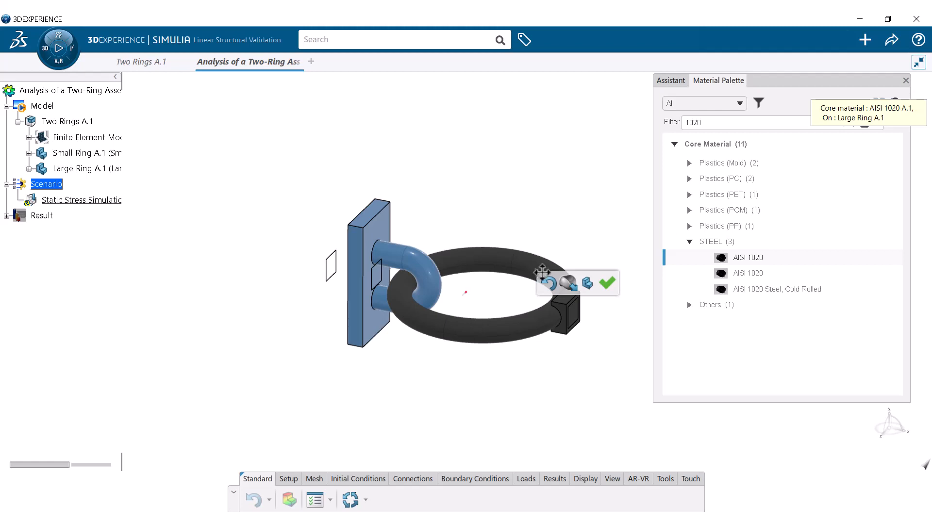
click(607, 282)
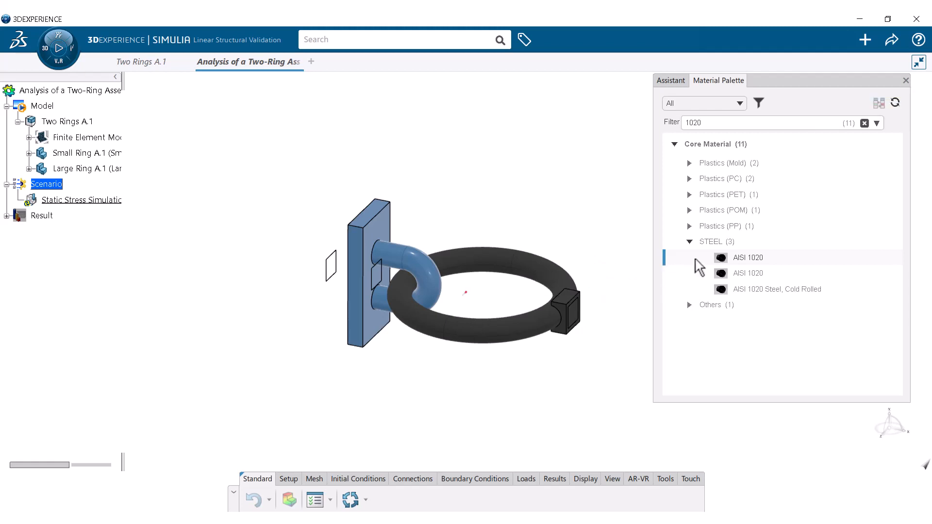
drag(739, 263, 375, 228)
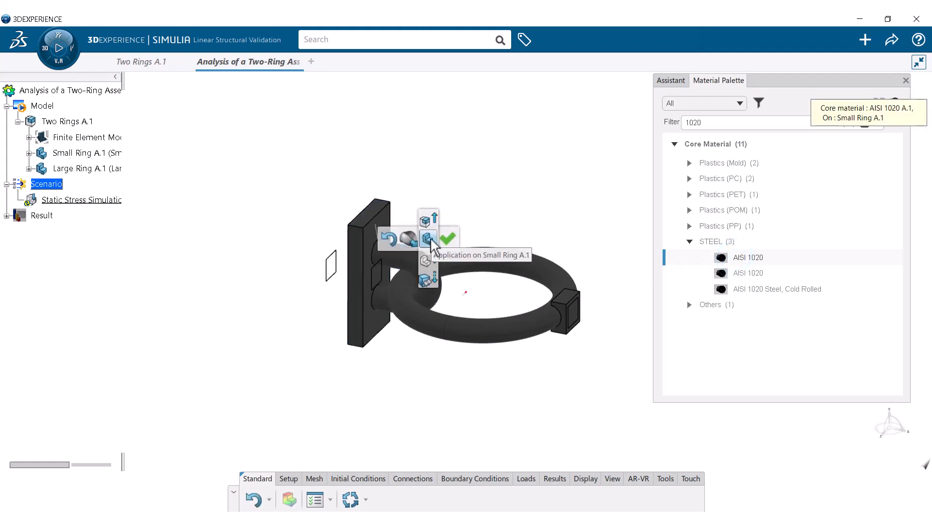
click(449, 239)
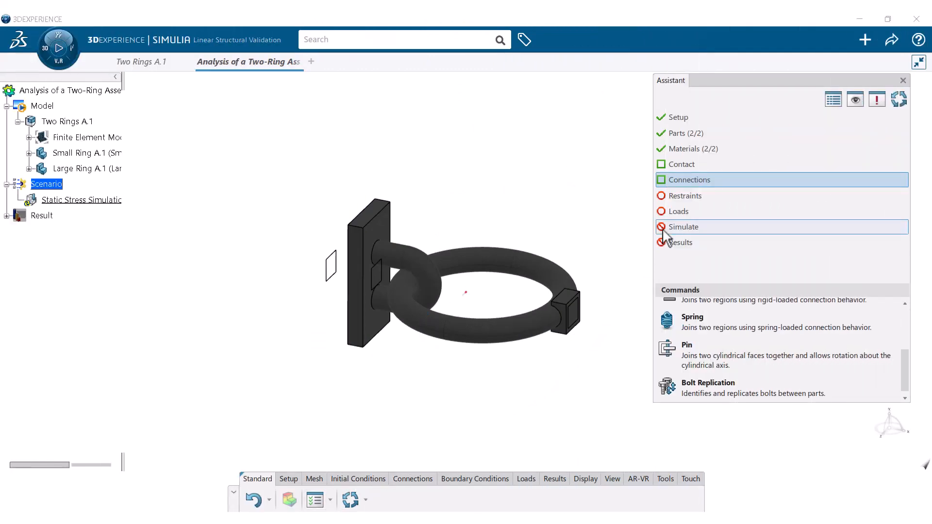
Apply a Fixed Displacement restraint to the outer end face of the Large Ring's block, restricting translation in X, Y and Z.
click(686, 196)
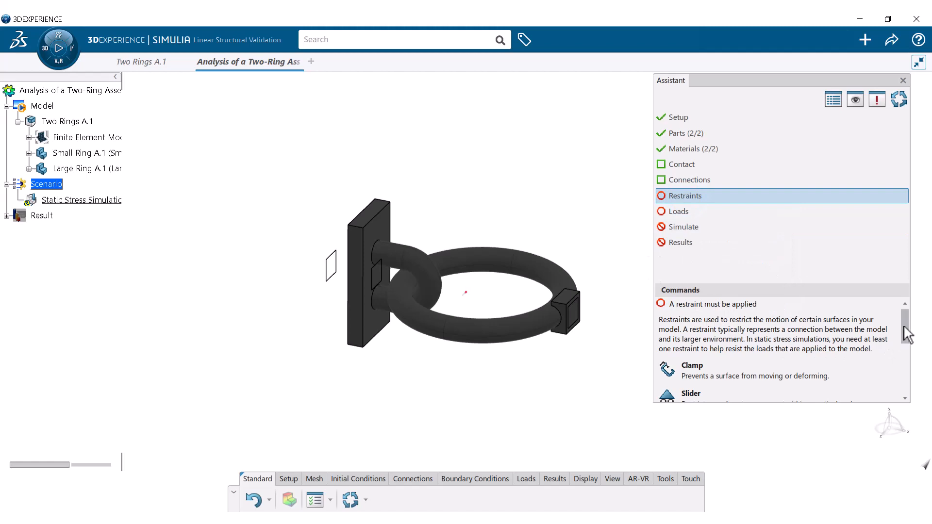
drag(904, 325, 896, 382)
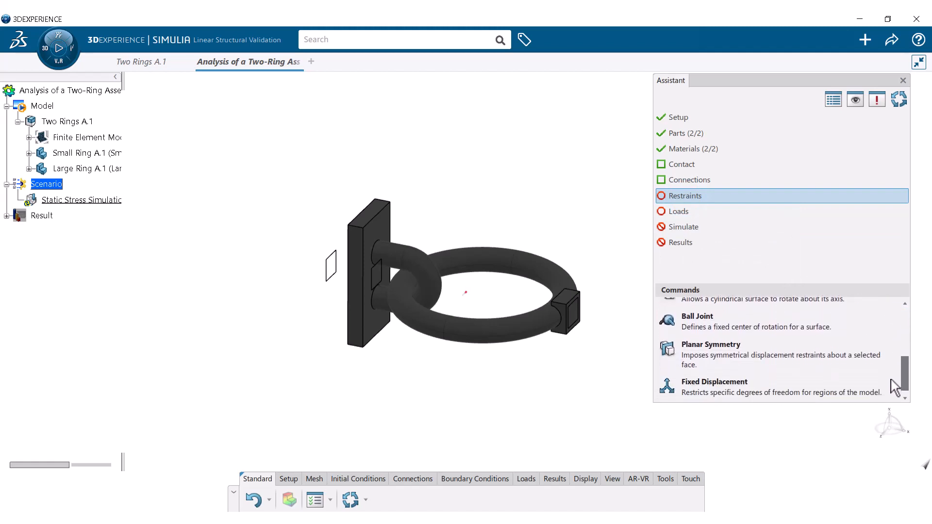
click(768, 390)
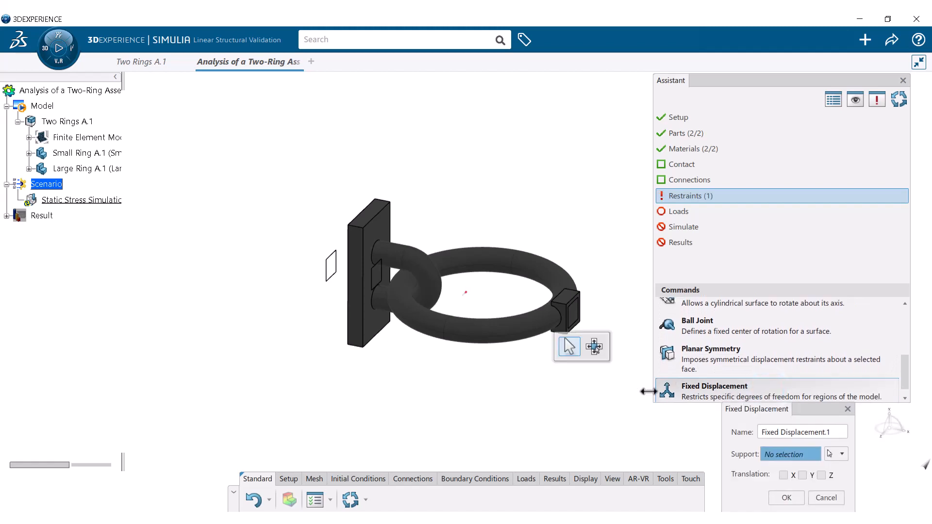
middle_drag(571, 385, 416, 370)
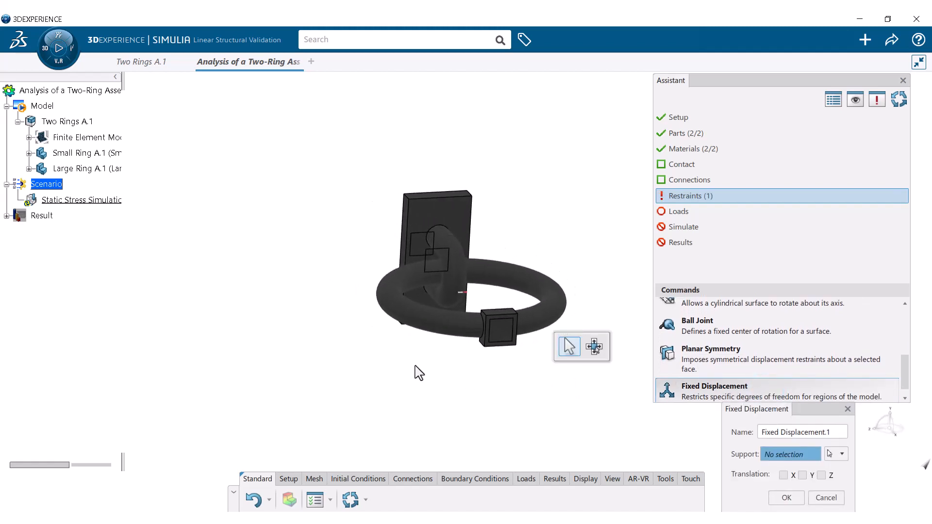
click(497, 332)
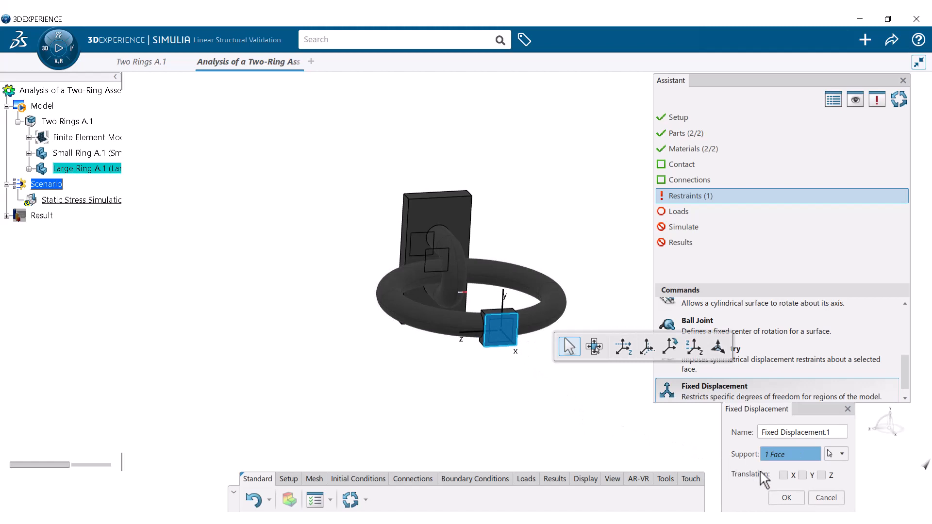
click(784, 475)
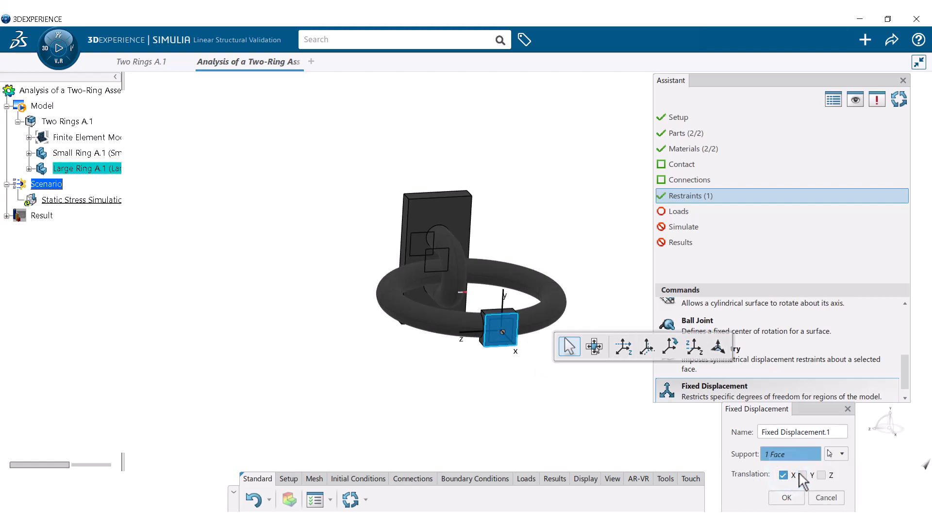
click(804, 475)
click(821, 476)
click(790, 496)
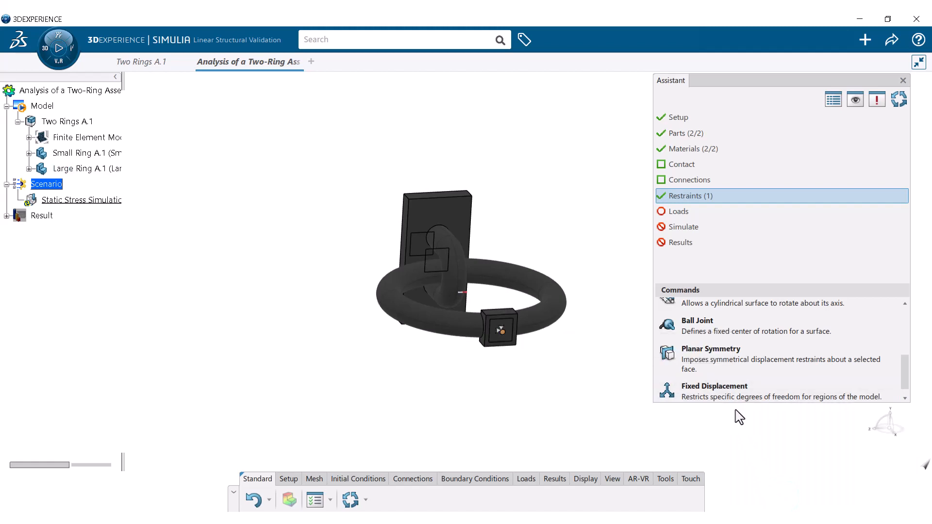
Apply a second Fixed Displacement to the Small Ring plate's large outer face, restricting translation in Y and Z.
click(727, 391)
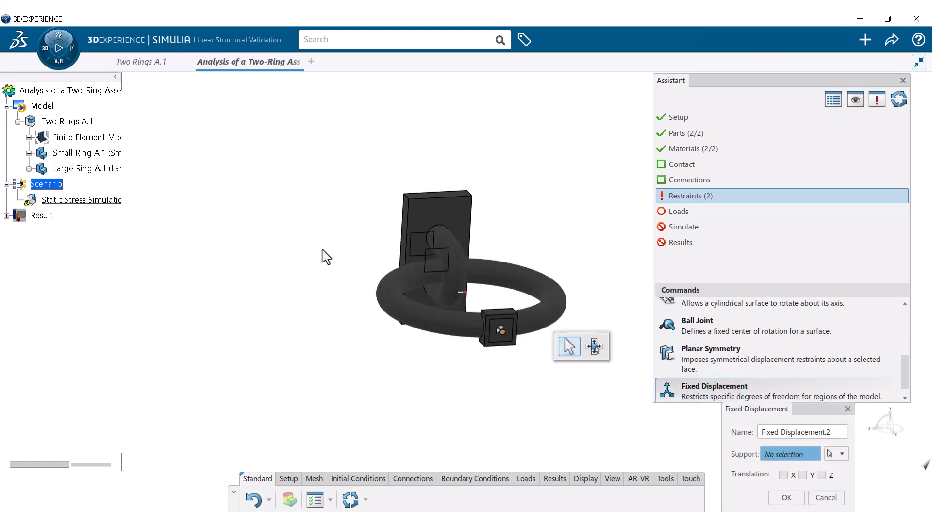
middle_drag(326, 256, 624, 330)
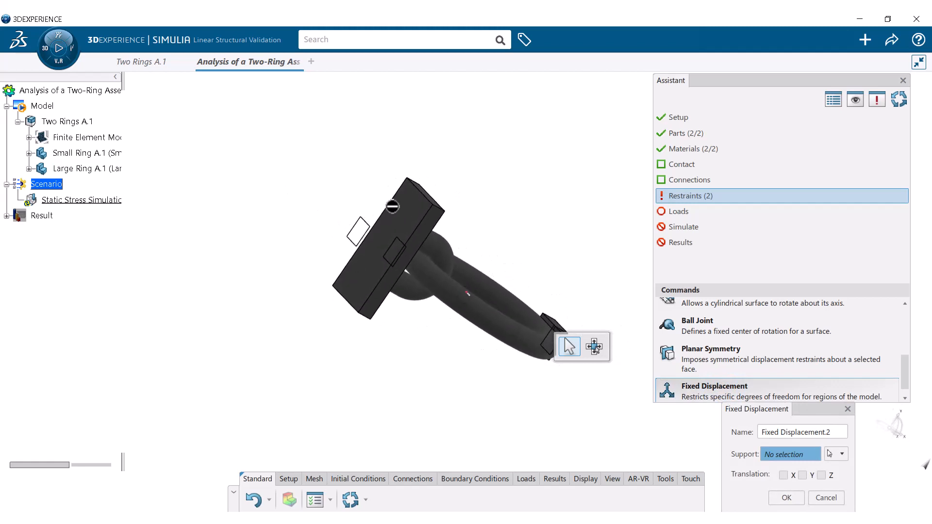
click(413, 219)
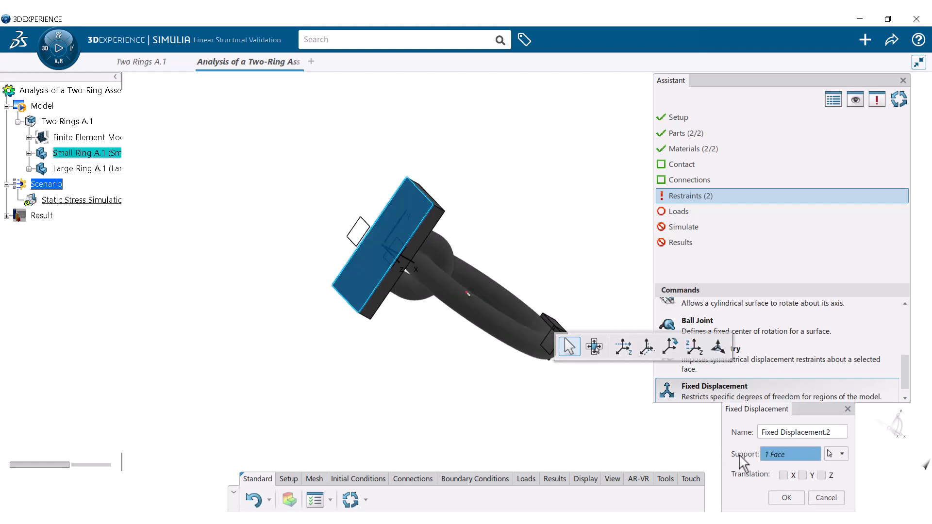
click(804, 477)
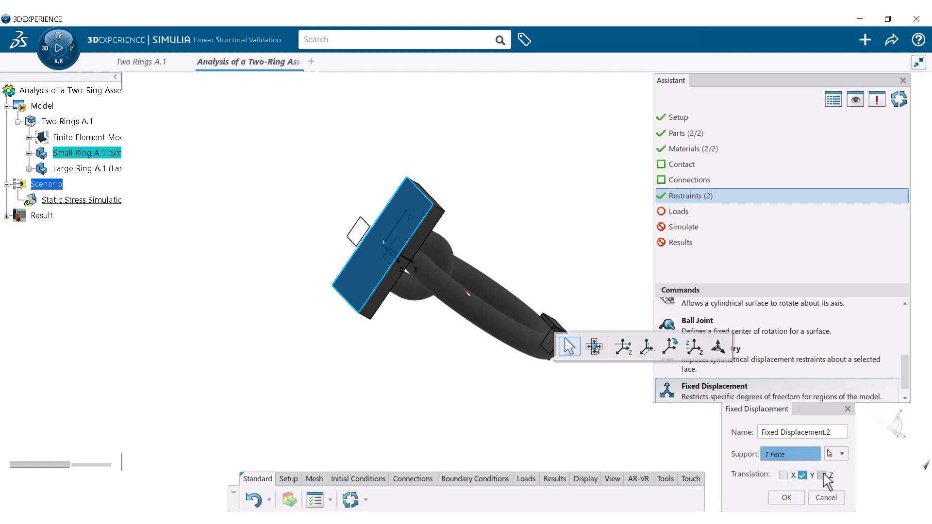
click(822, 475)
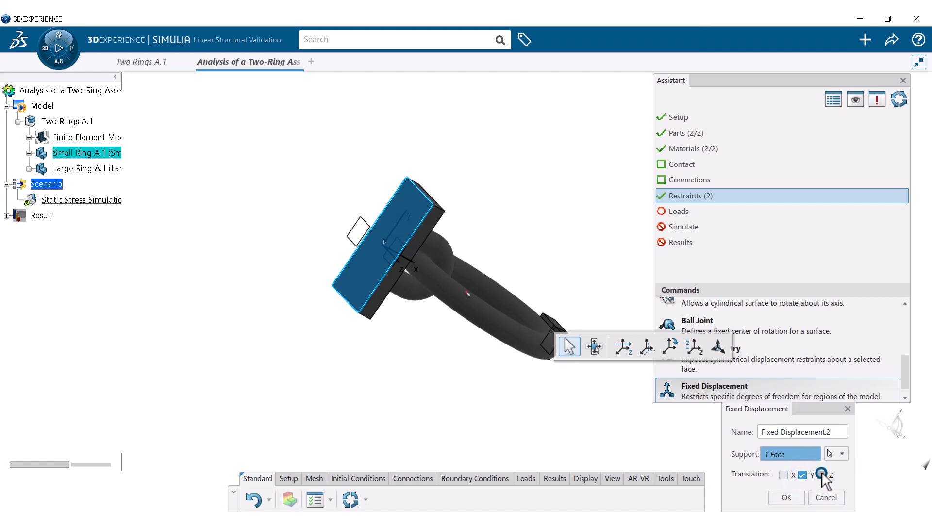
click(785, 498)
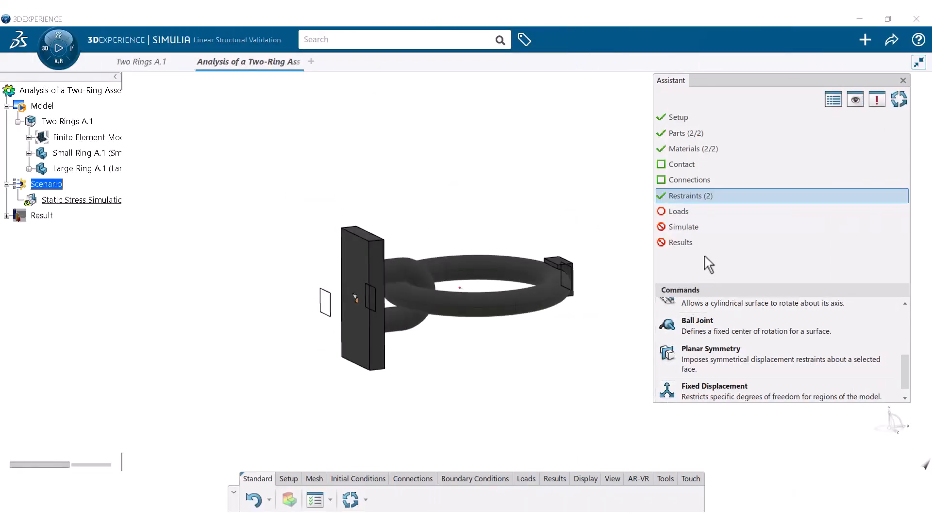
Define a General Contact between all components from the Assistant's Contact step, keeping the default contact settings.
mouse_move(708, 213)
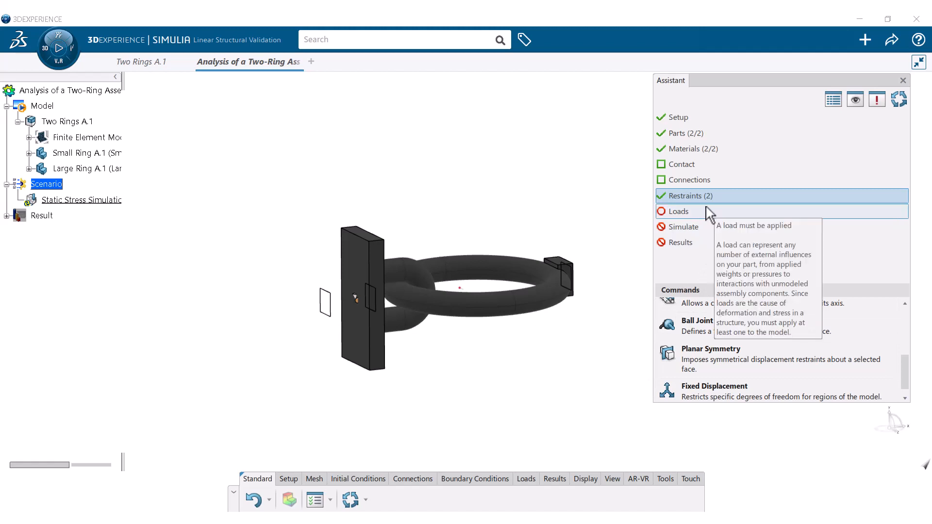
click(705, 167)
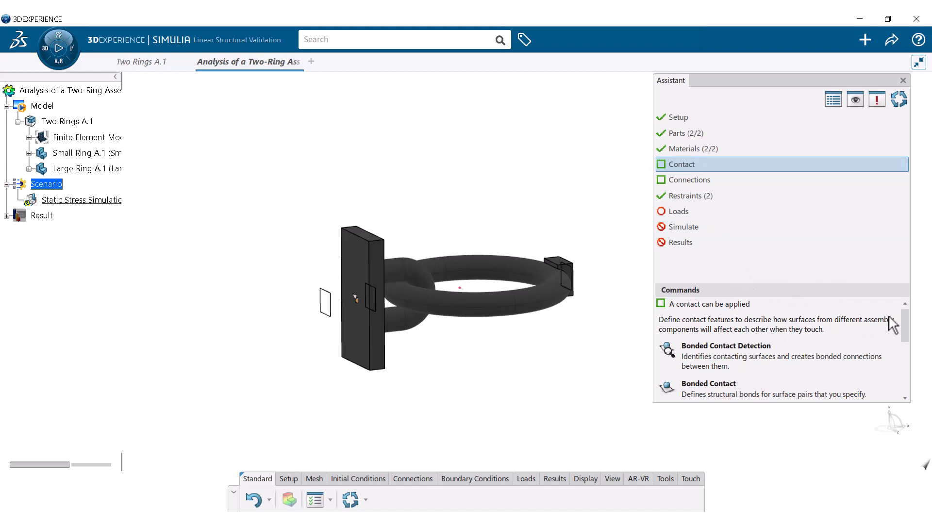
drag(903, 317, 907, 357)
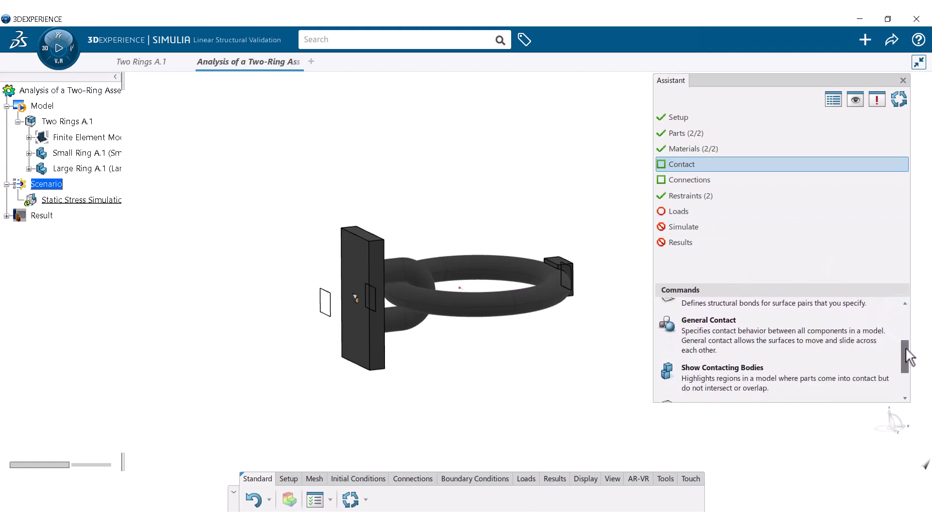
click(744, 330)
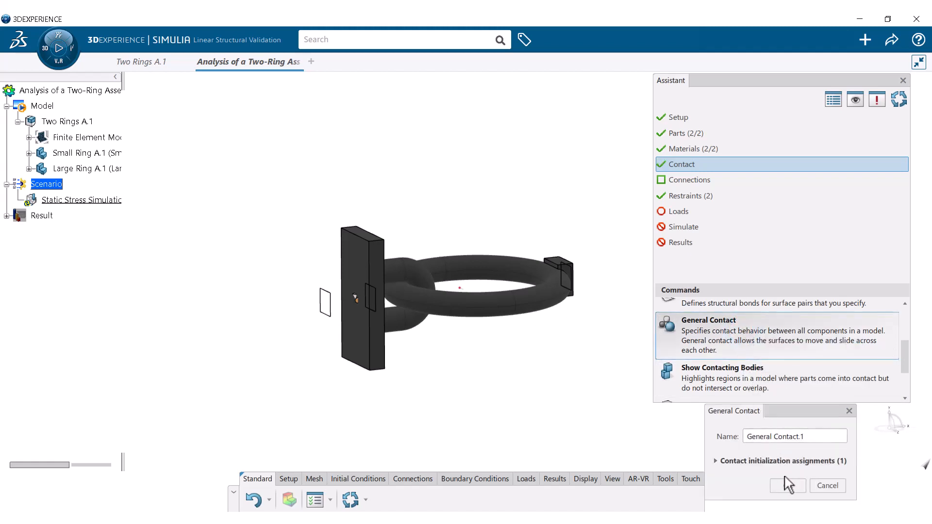
click(787, 486)
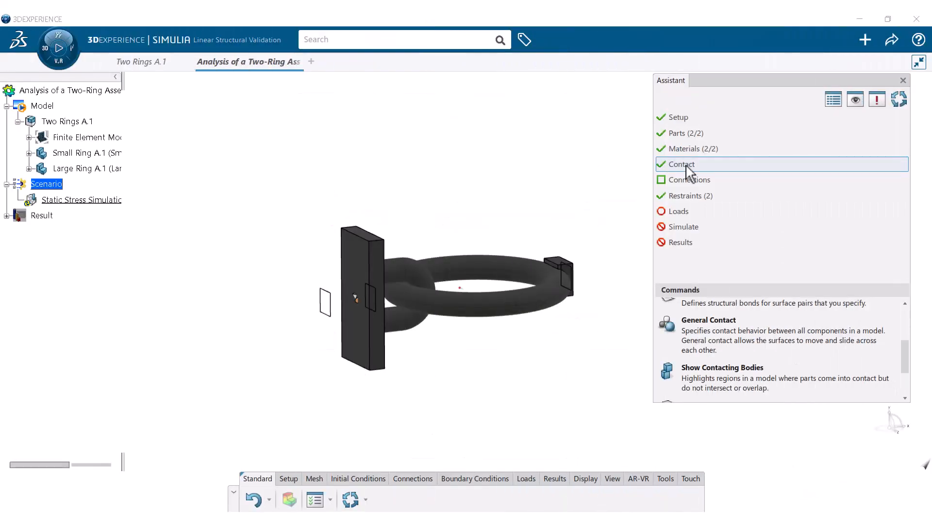
click(686, 167)
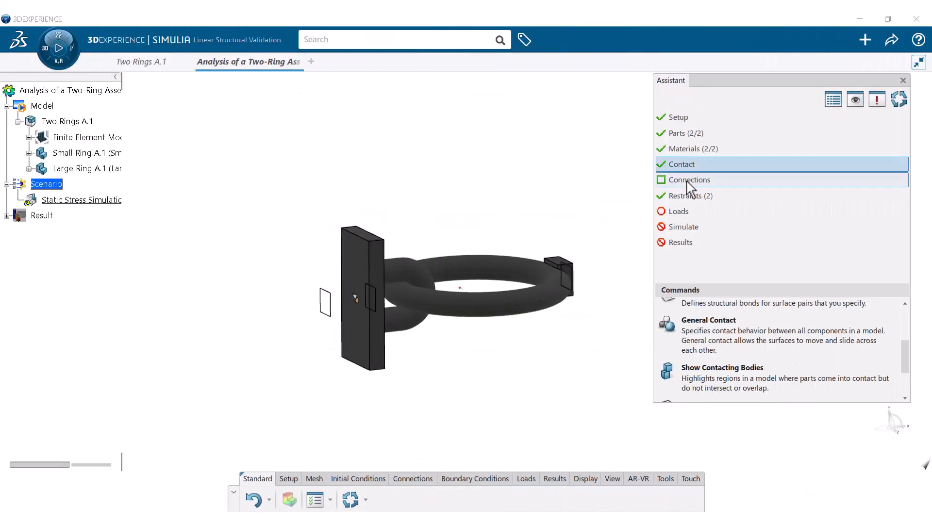
Apply a Pressure load of -3.5 MPa to the Small Ring plate's large outer face.
click(688, 213)
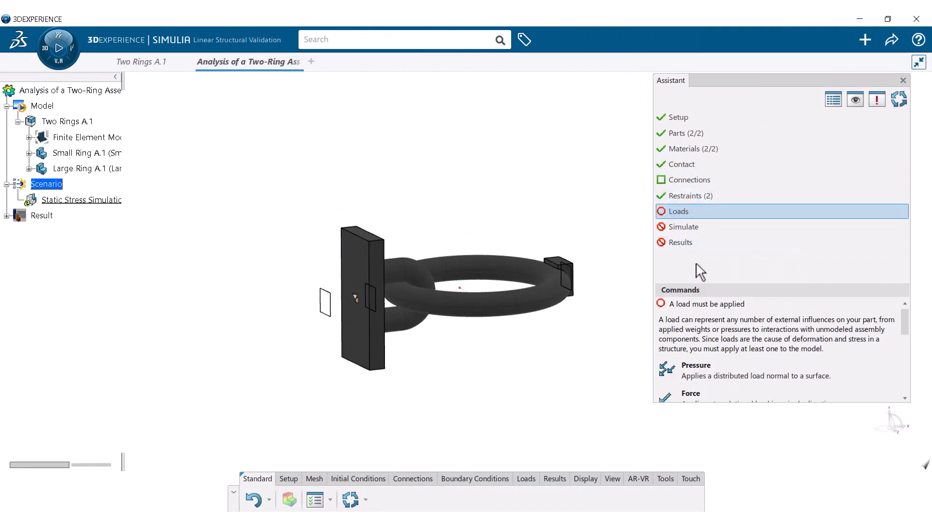
click(714, 370)
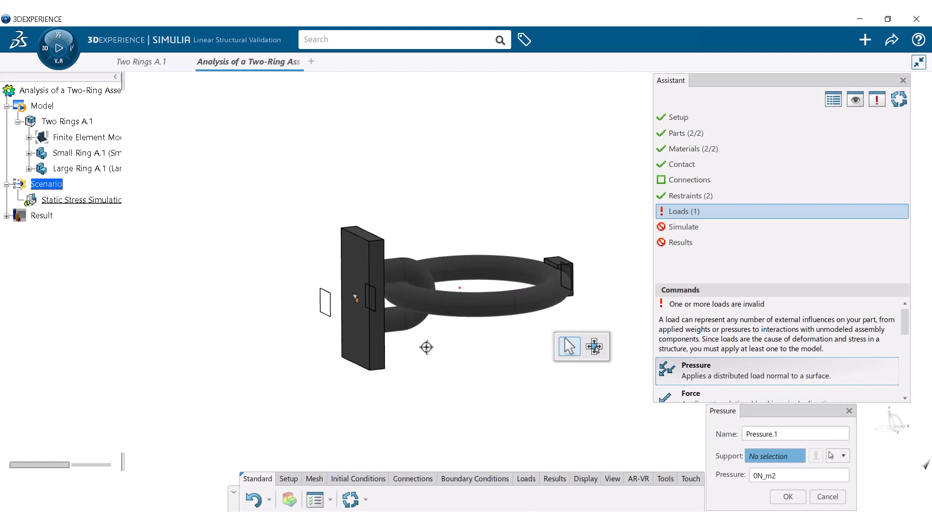
middle_drag(427, 353, 498, 351)
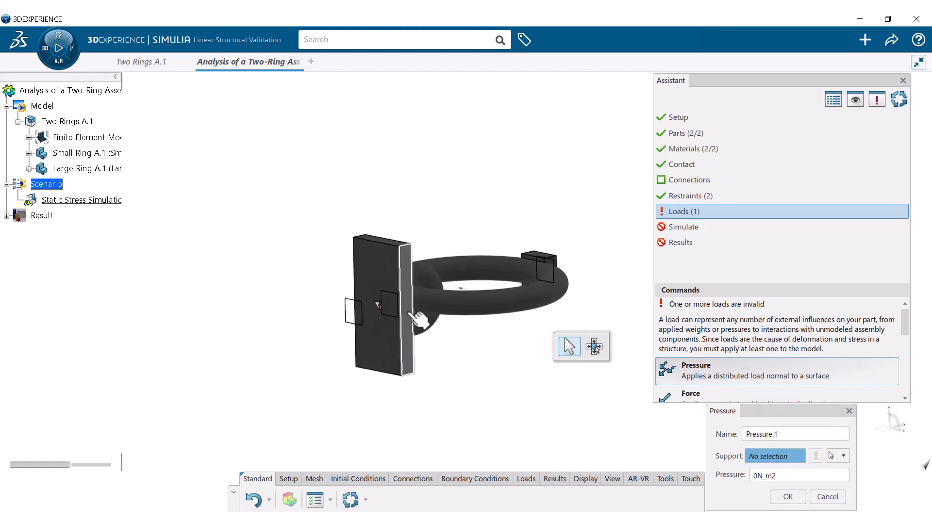
click(374, 283)
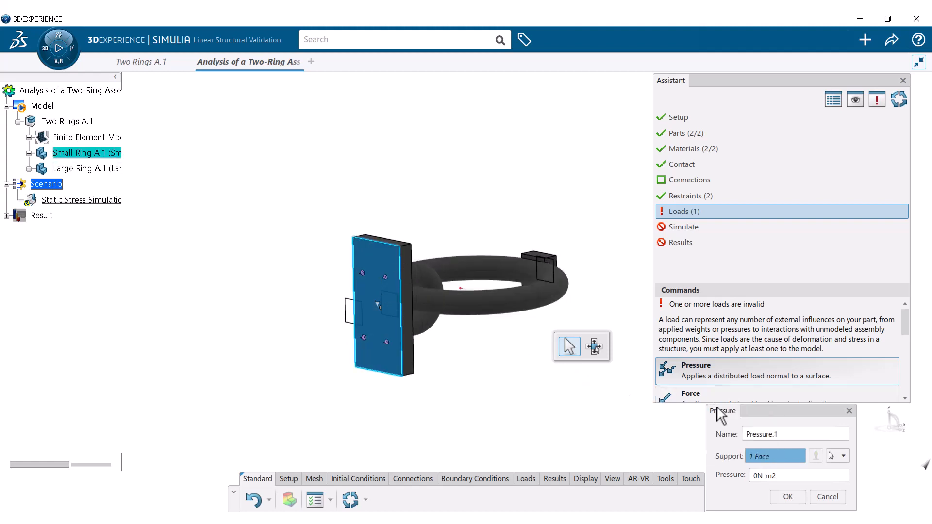
drag(743, 410, 216, 302)
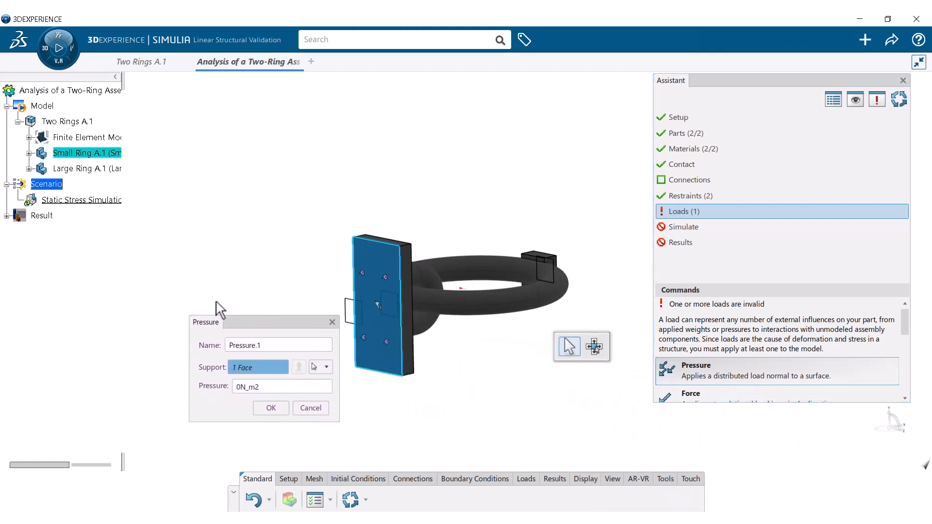
click(266, 384)
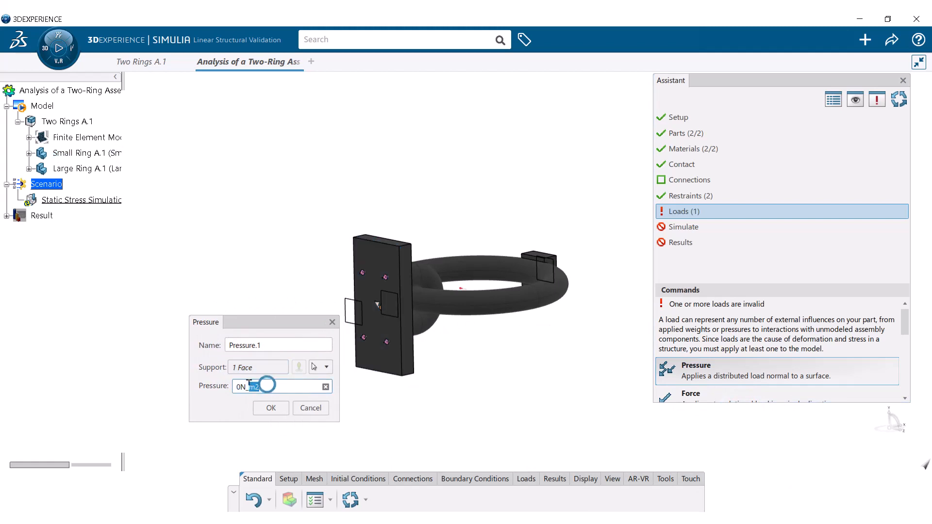
text(-3.5 MPa)
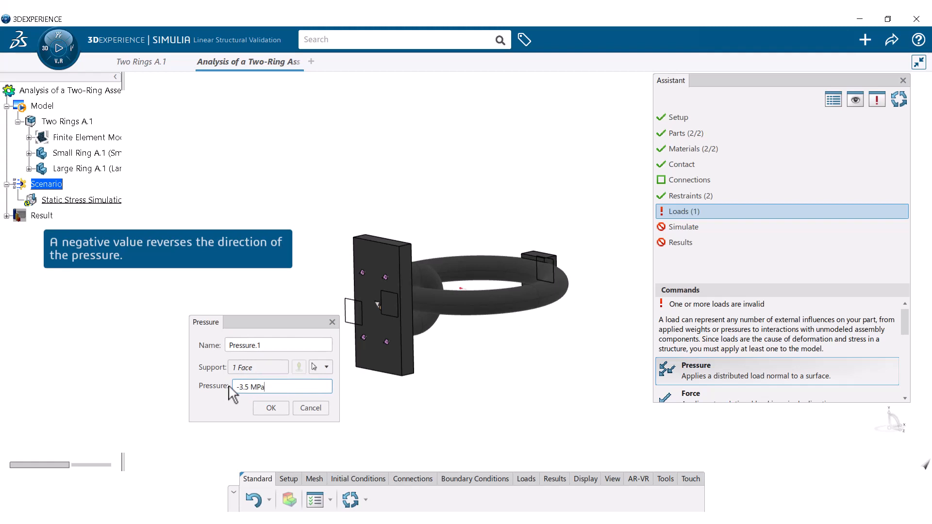
key(Return)
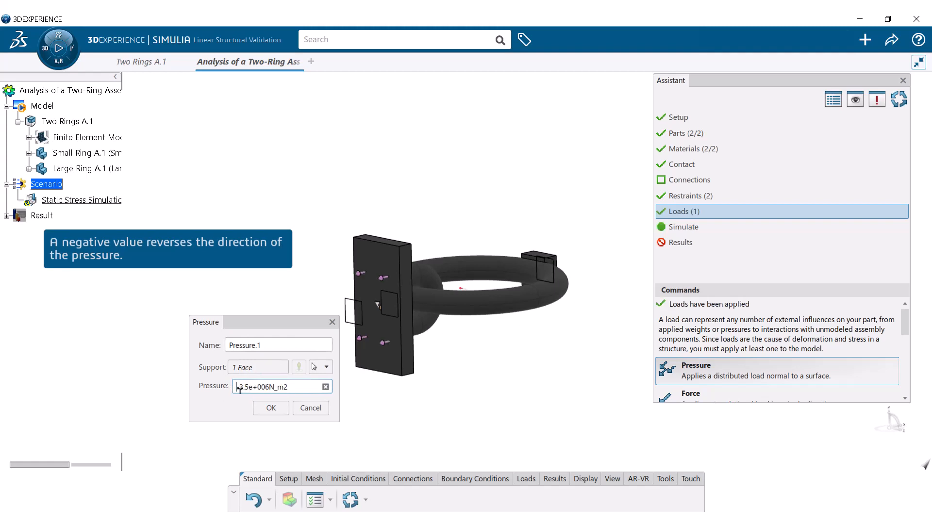
click(270, 409)
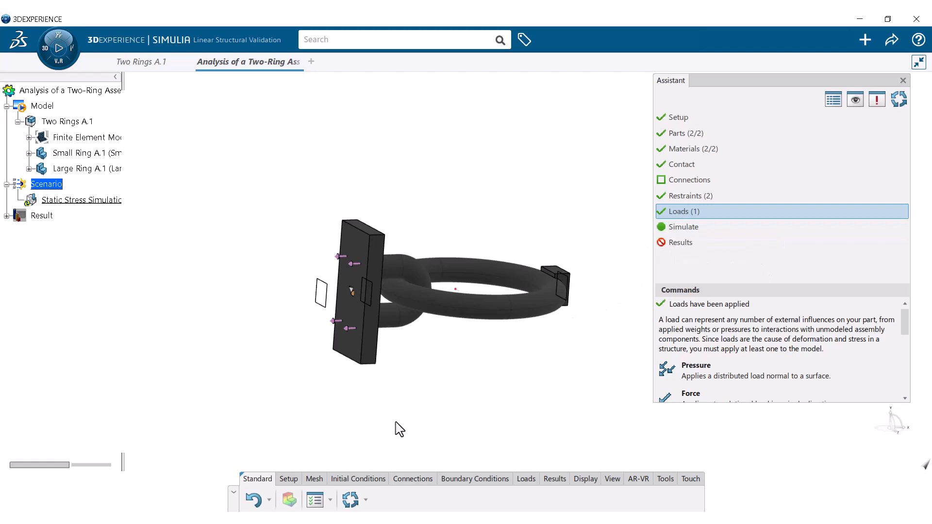
Set the mesh element size of the Small Ring and the Large Ring to 2 mm and generate the mesh.
click(310, 479)
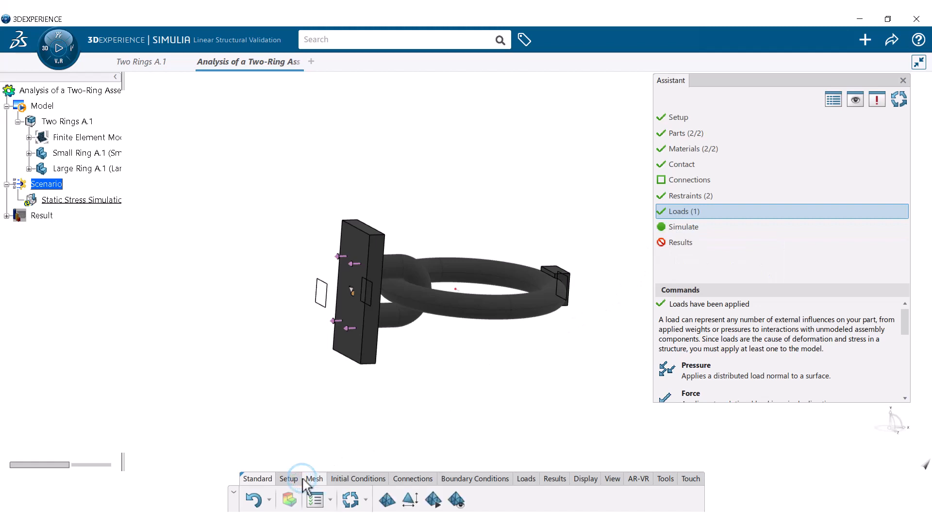
click(387, 501)
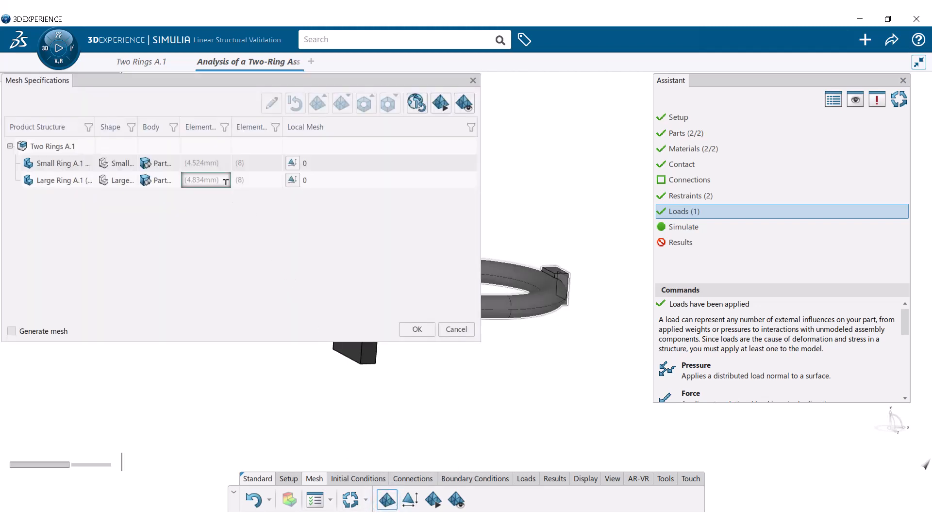
click(211, 164)
click(212, 164)
text(2)
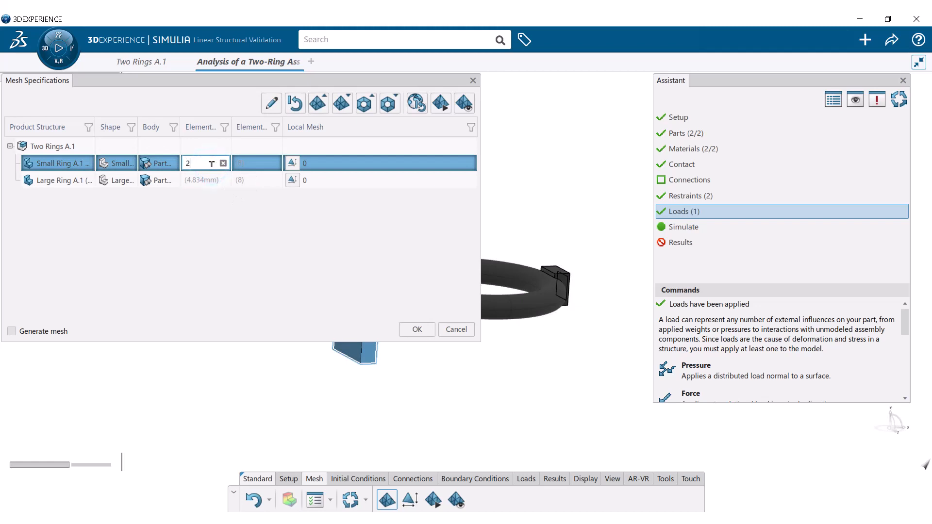
text(mm)
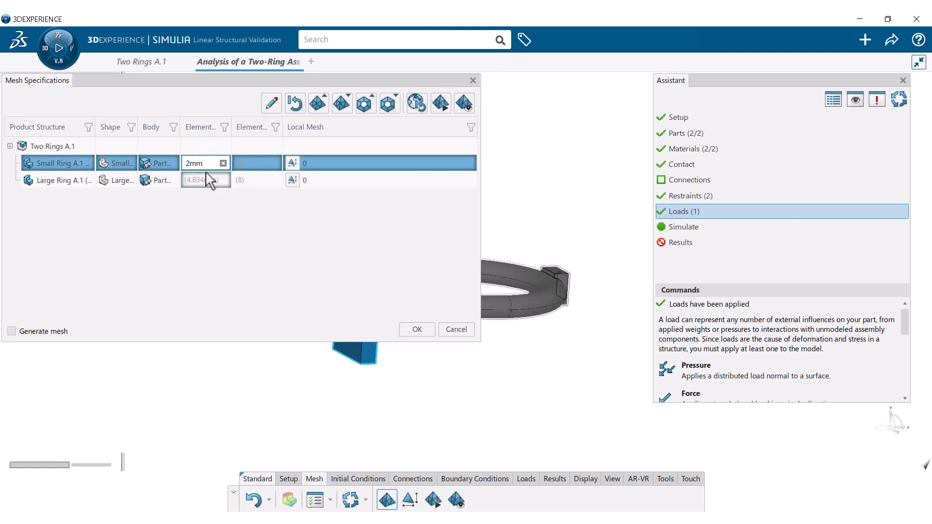
click(206, 180)
click(206, 180)
text(2mm)
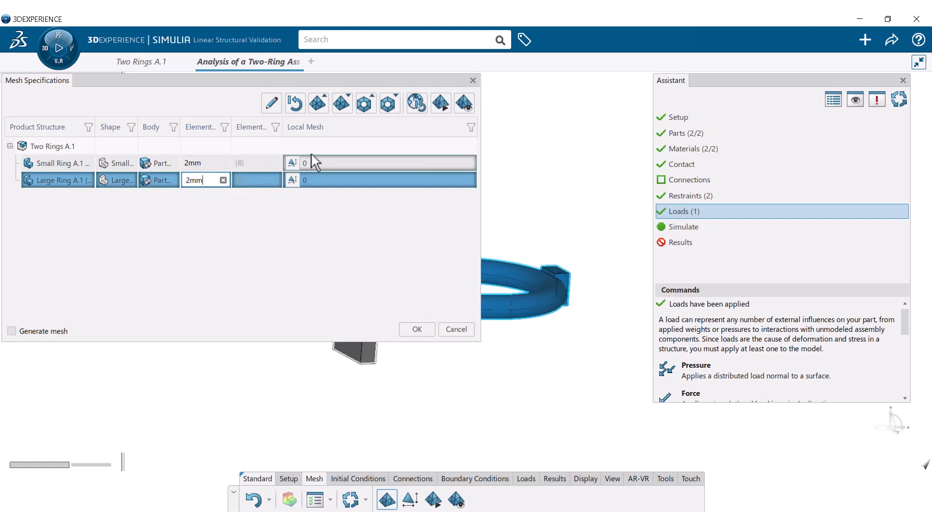
click(440, 102)
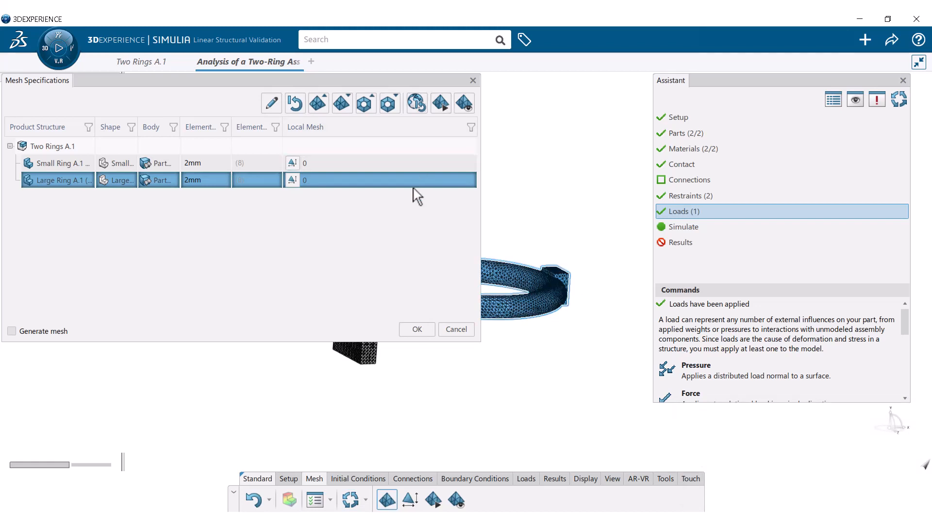
click(416, 330)
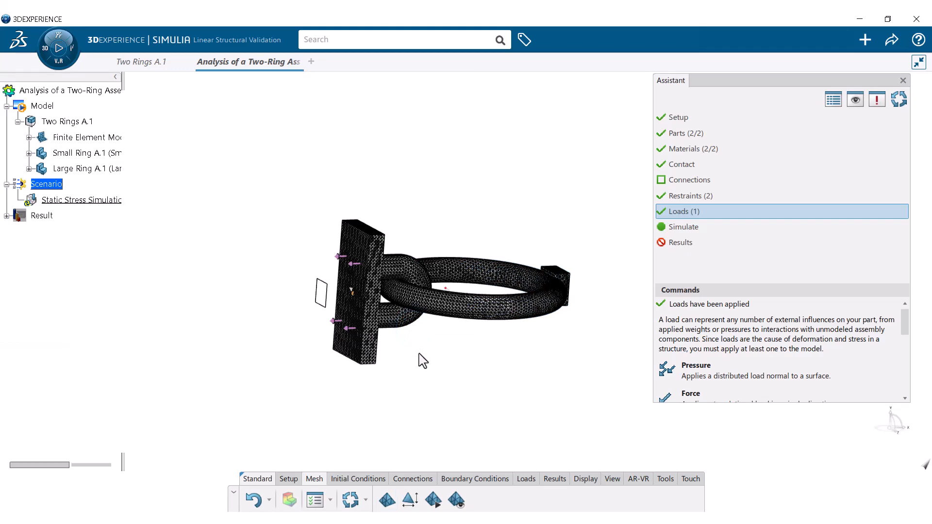
Hide the mesh on the two-ring model and display it again.
middle_drag(422, 360, 385, 368)
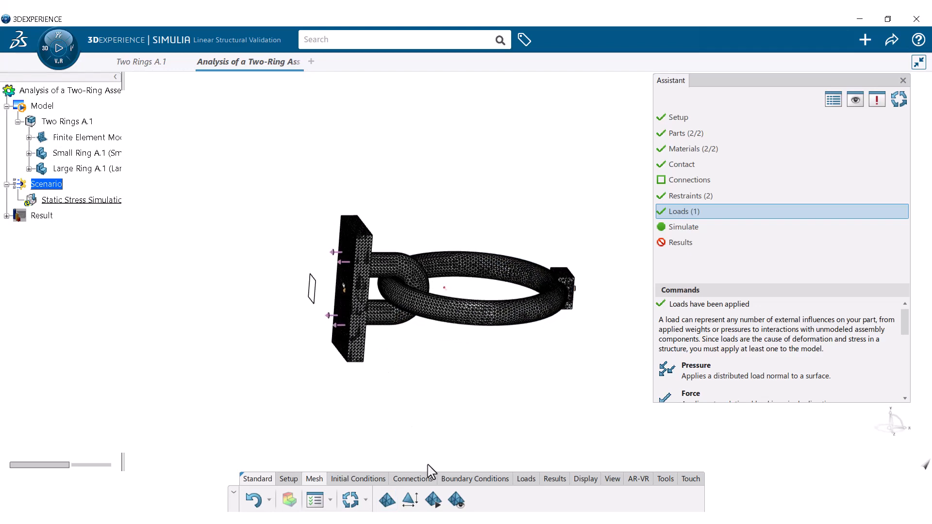
click(456, 500)
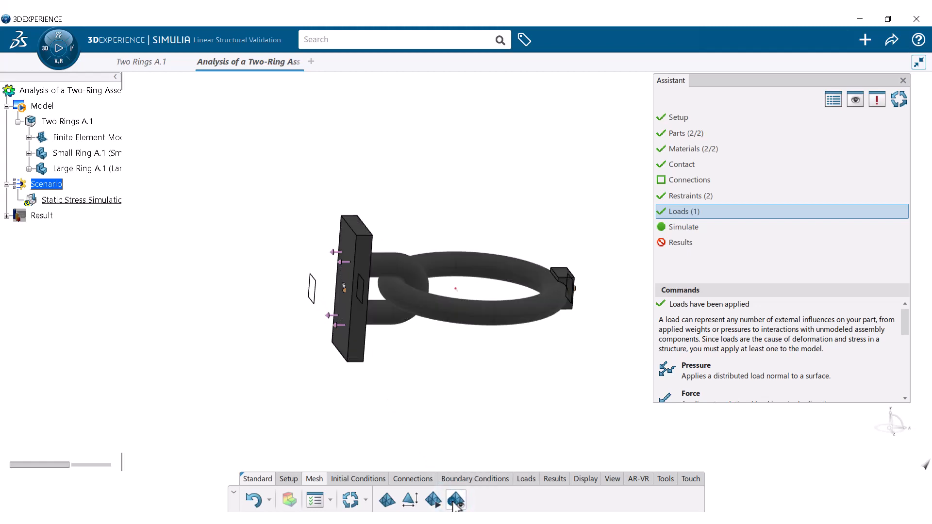
click(456, 501)
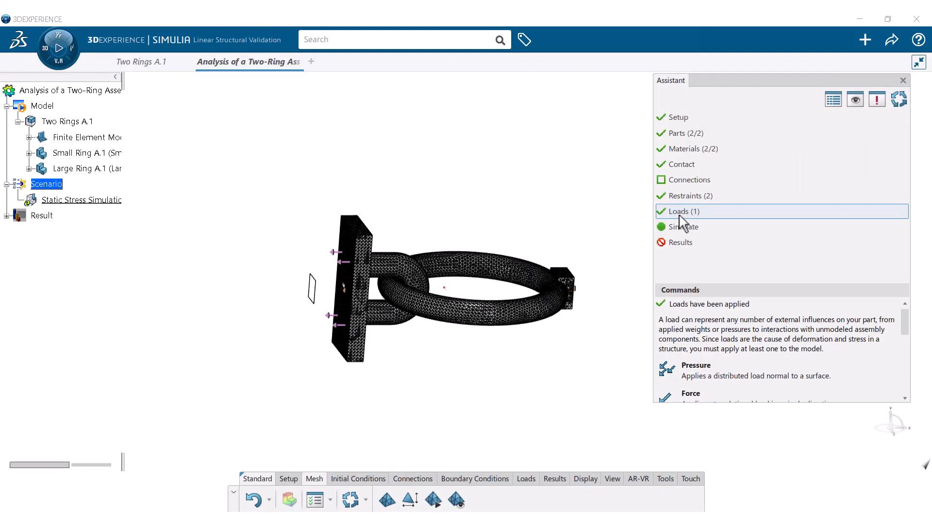
Run the static stress simulation as Local interactive with the Tokens license on 4 cores.
click(678, 229)
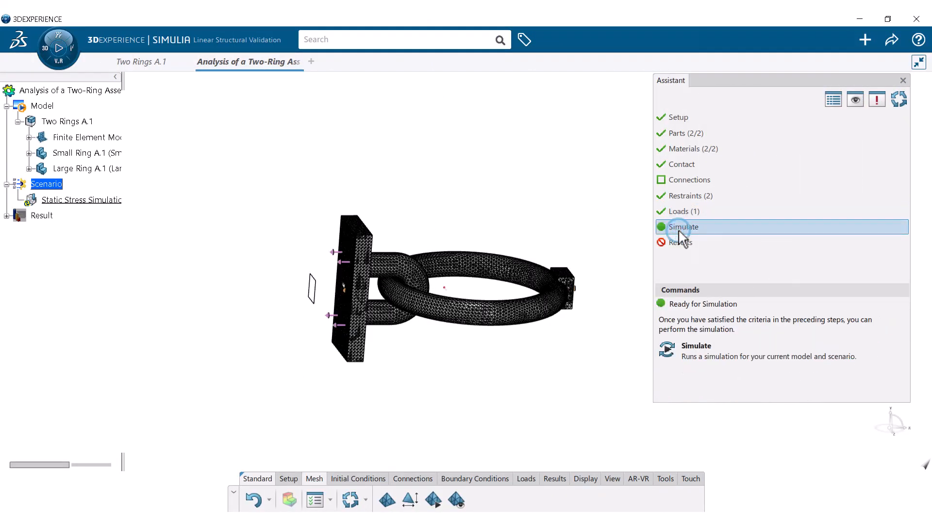
click(702, 346)
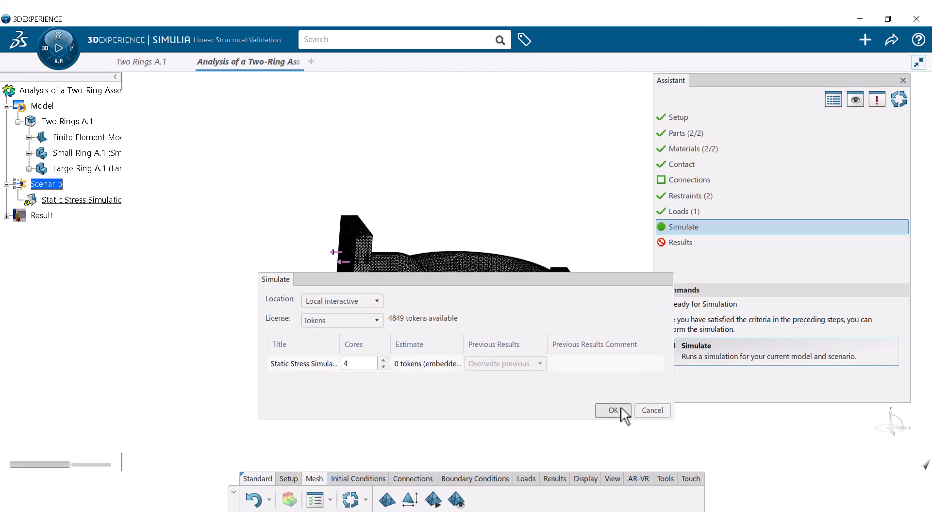
click(622, 409)
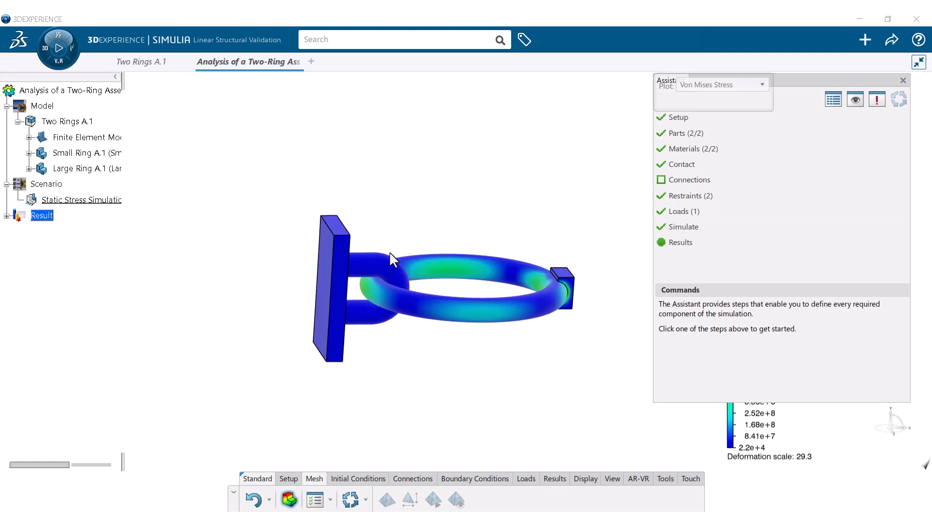
Show only the maximum value on the Von Mises Stress plot and move the color legend clear of the Assistant.
click(380, 262)
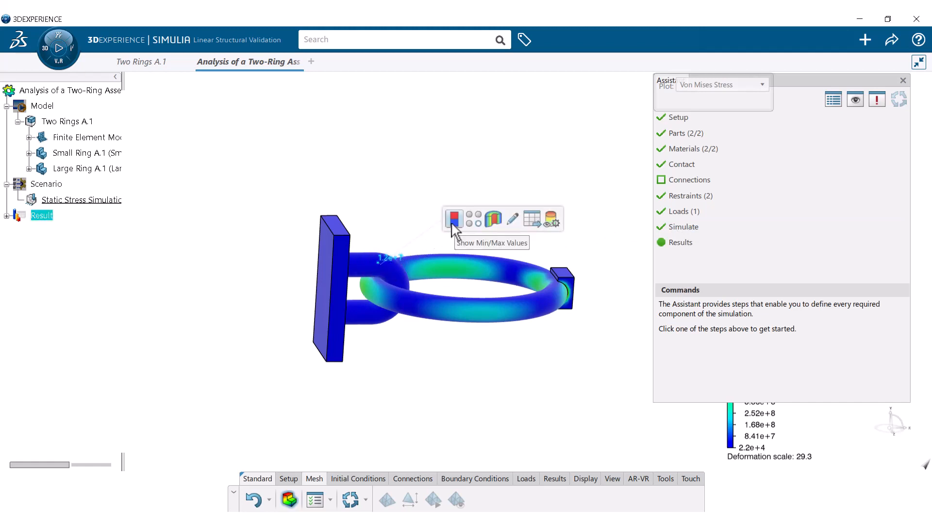
click(452, 224)
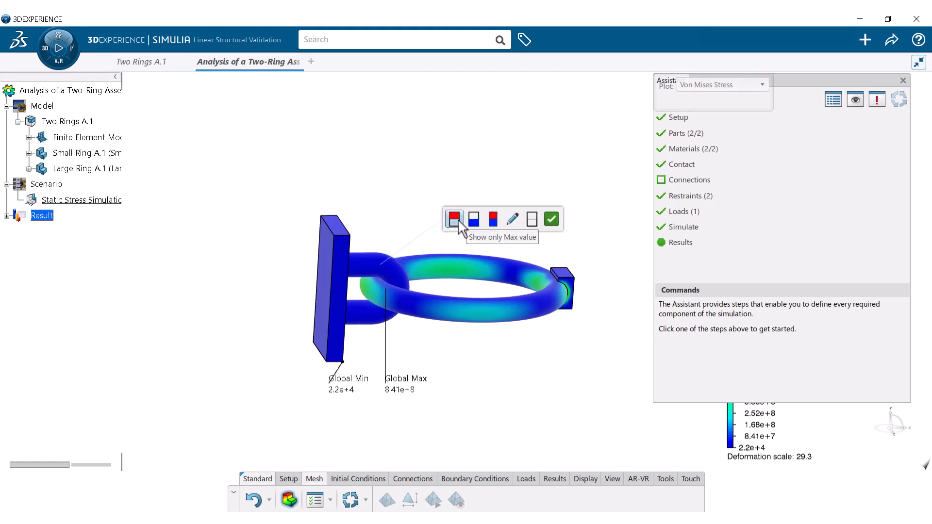
click(458, 220)
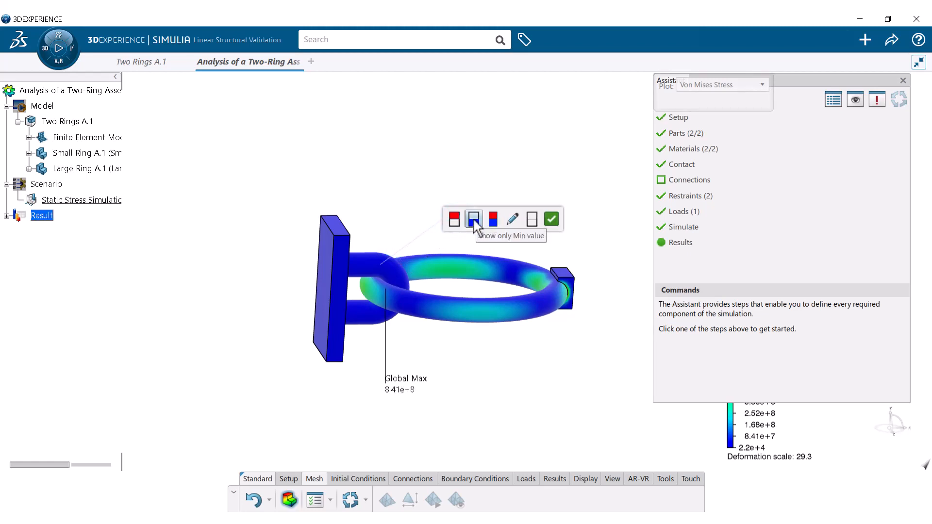
click(551, 219)
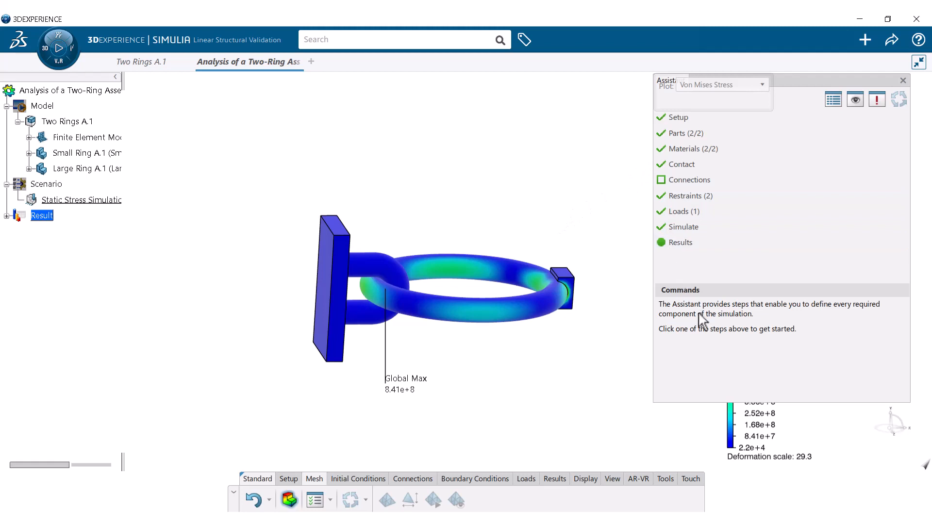
click(756, 413)
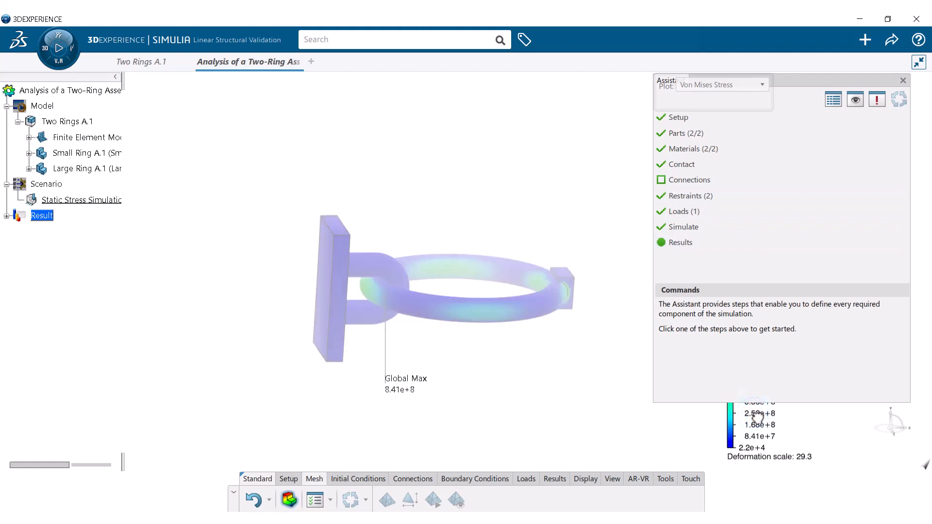
drag(758, 418, 589, 416)
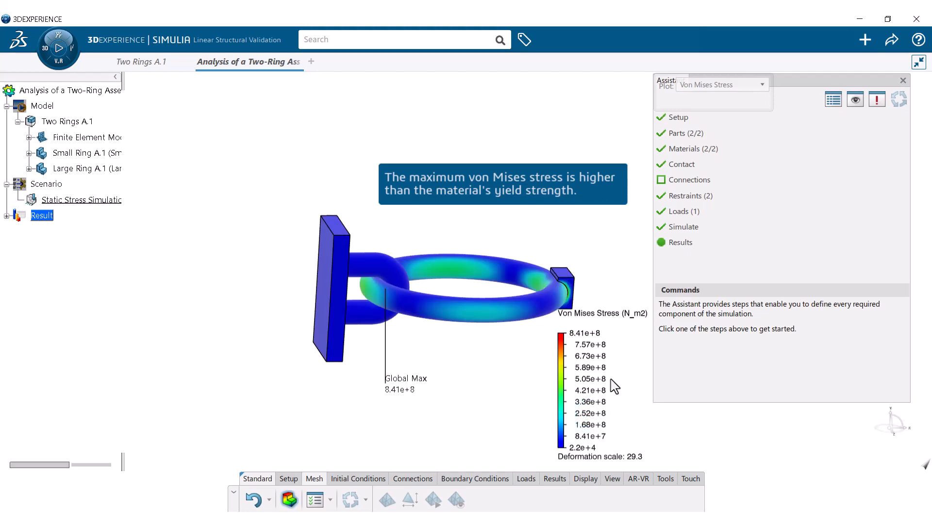
View the Displacement plot of the results, followed by the Factor of Safety plot.
click(714, 87)
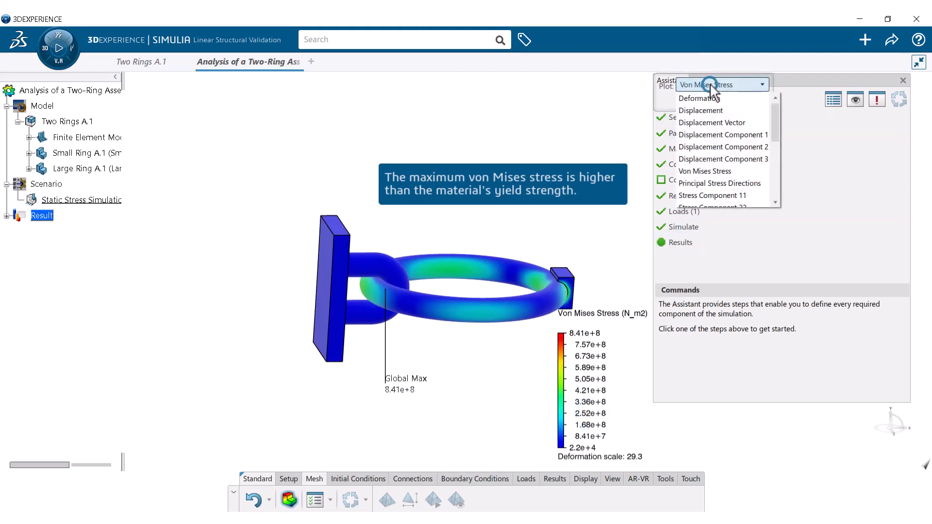
click(713, 109)
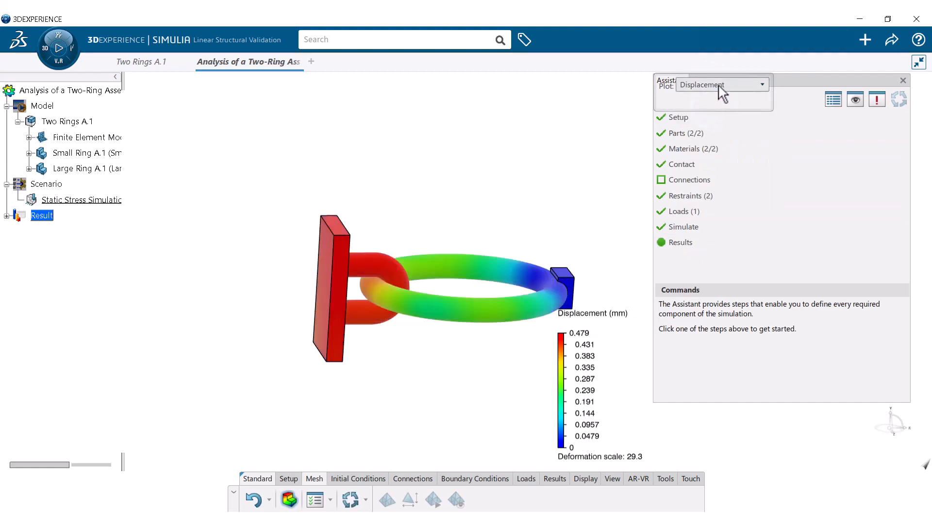
click(721, 92)
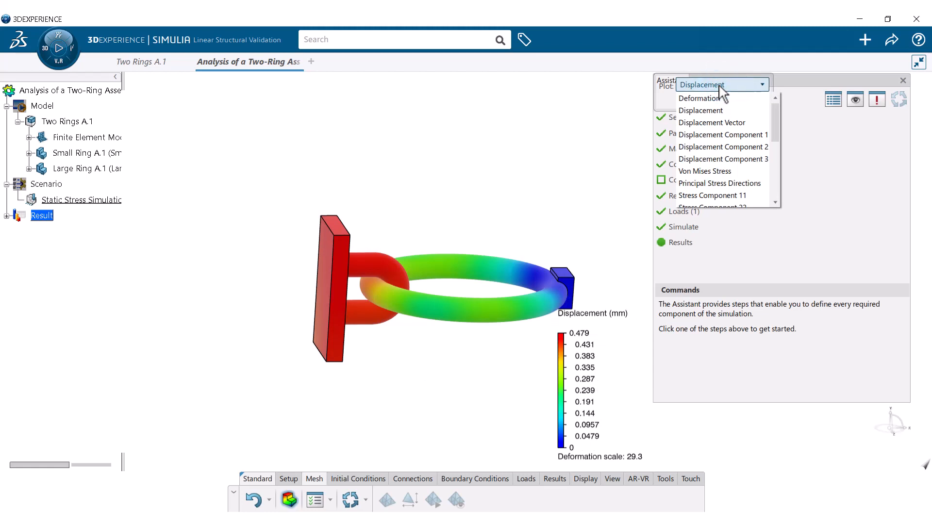
scroll(733, 106, down, 4)
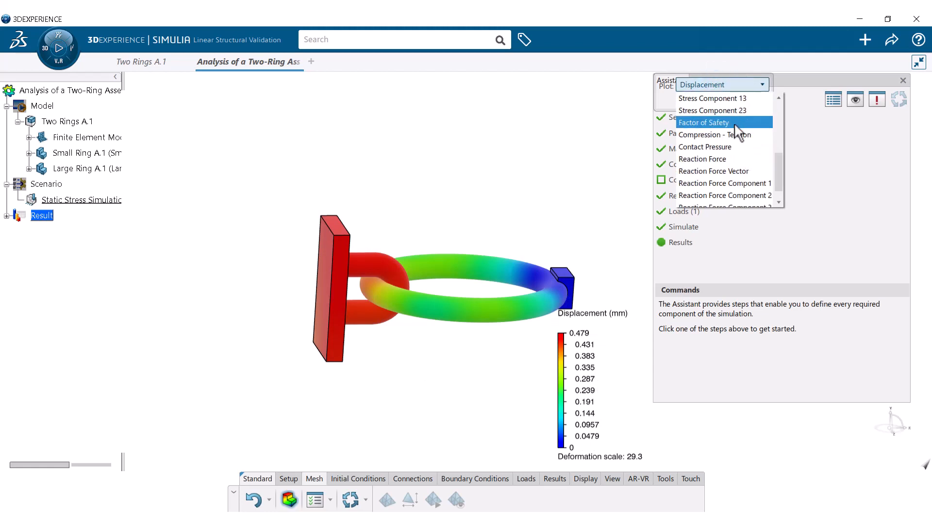
click(734, 124)
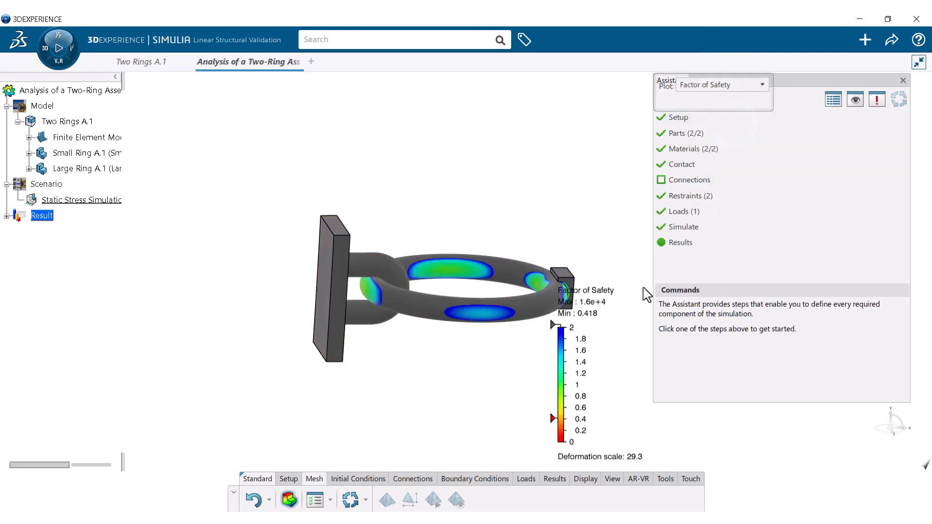
Narrow the Assistant panel and move the Factor of Safety legend into the free space beside it, clear of the model.
click(581, 352)
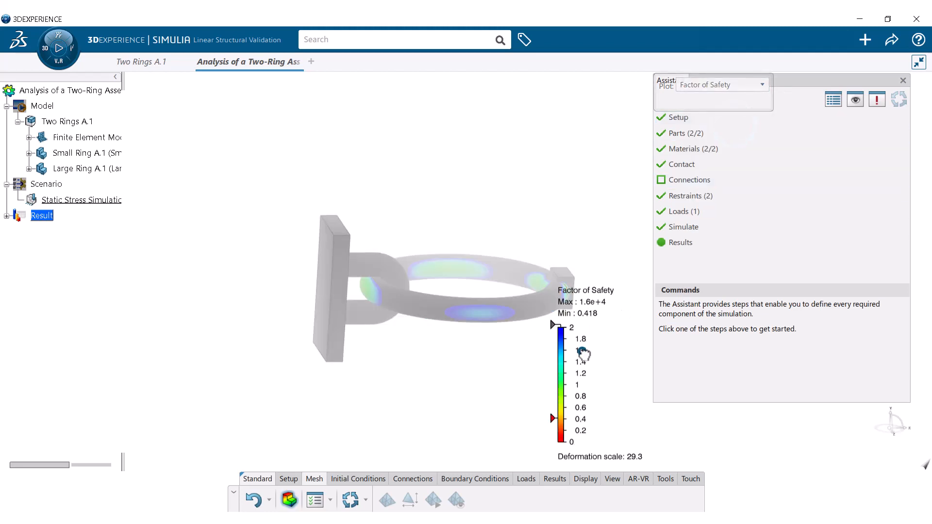
drag(585, 353, 612, 351)
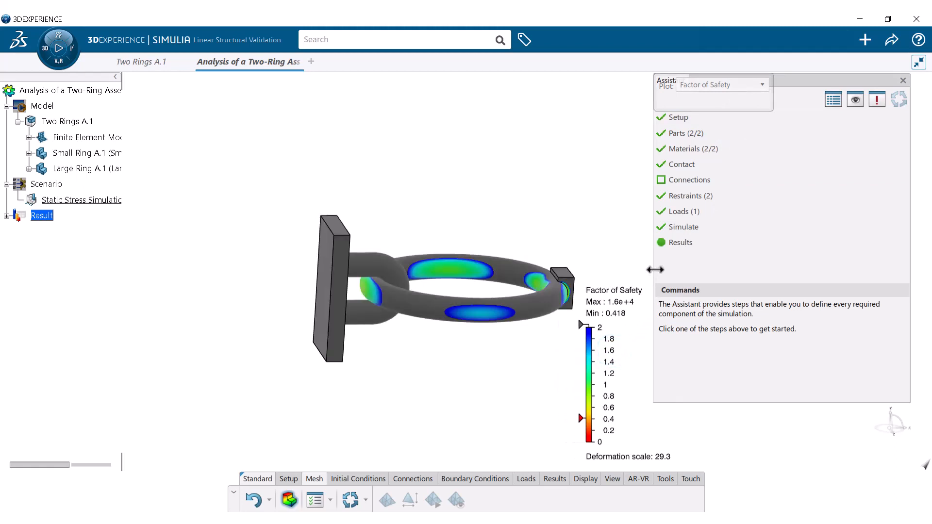
drag(655, 270, 779, 276)
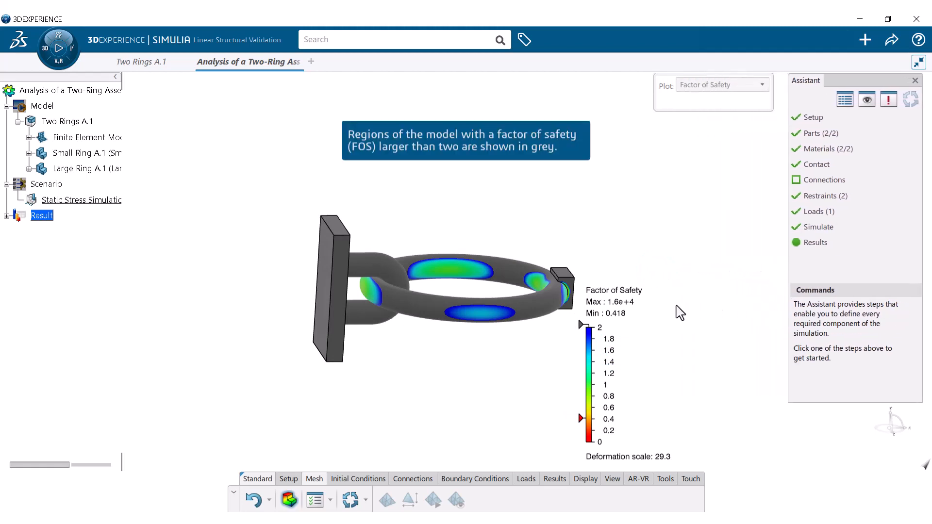
drag(619, 303, 700, 181)
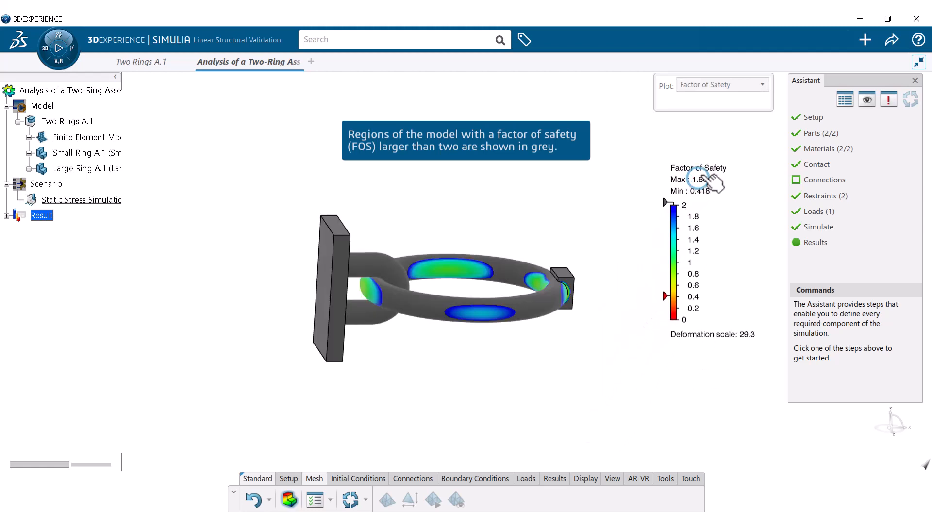
Switch the results back to the Von Mises Stress plot and examine the stress distribution around both rings.
click(719, 87)
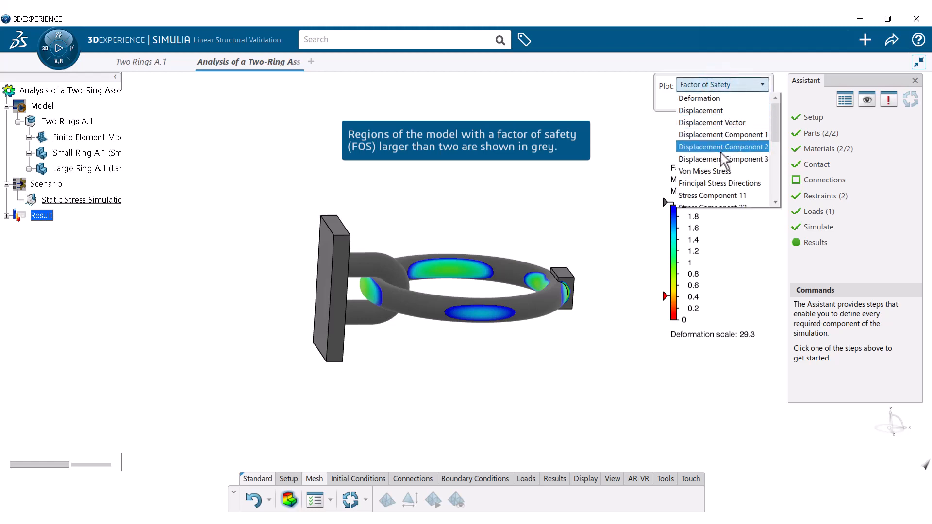
click(720, 169)
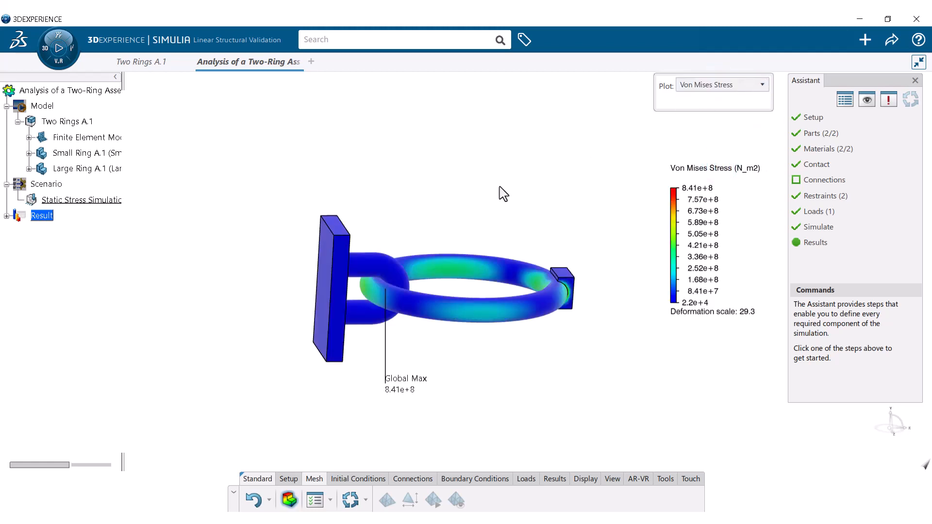
middle_drag(501, 187, 484, 200)
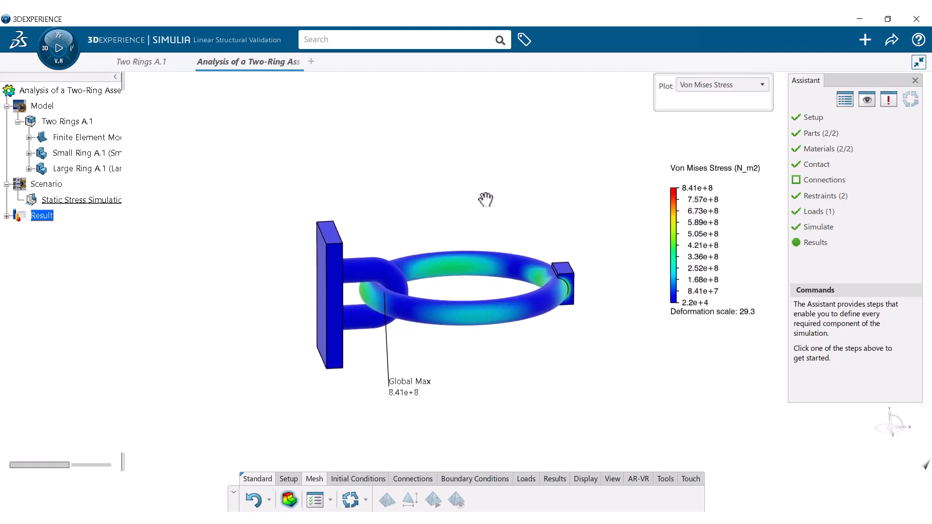
middle_drag(616, 287, 487, 335)
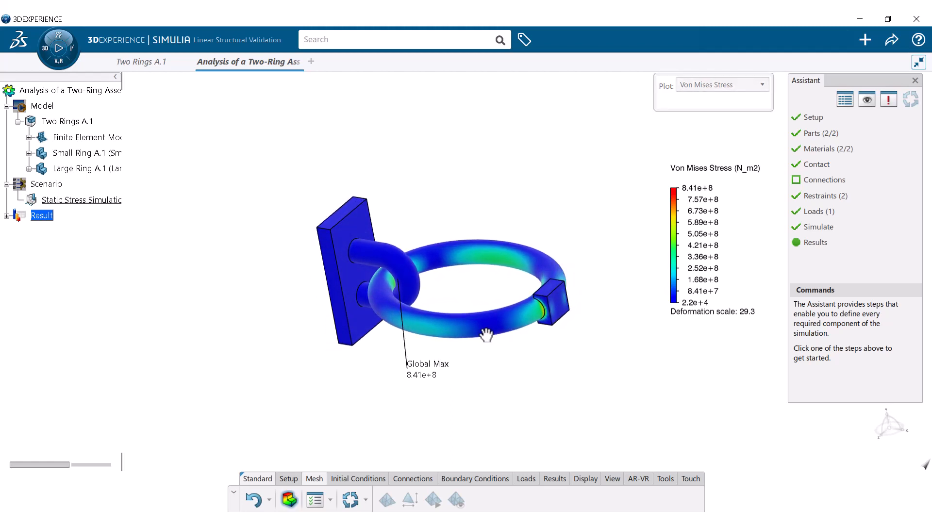
mouse_move(485, 329)
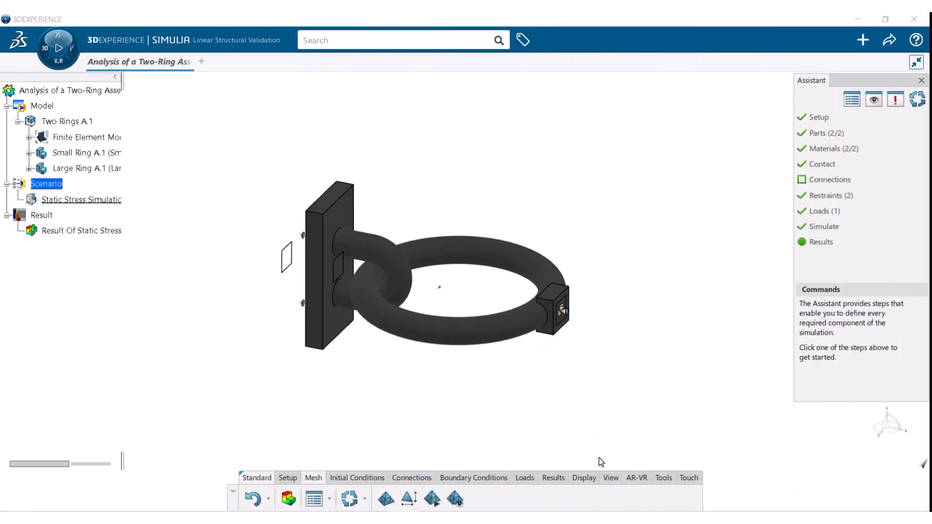
Set the model to the isometric view and display its results from the Assistant's Results step.
click(608, 479)
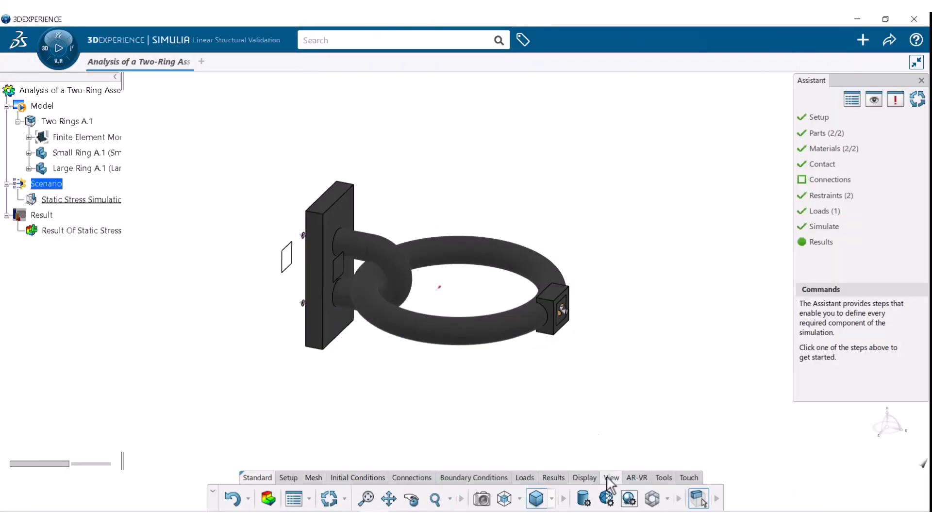
click(504, 499)
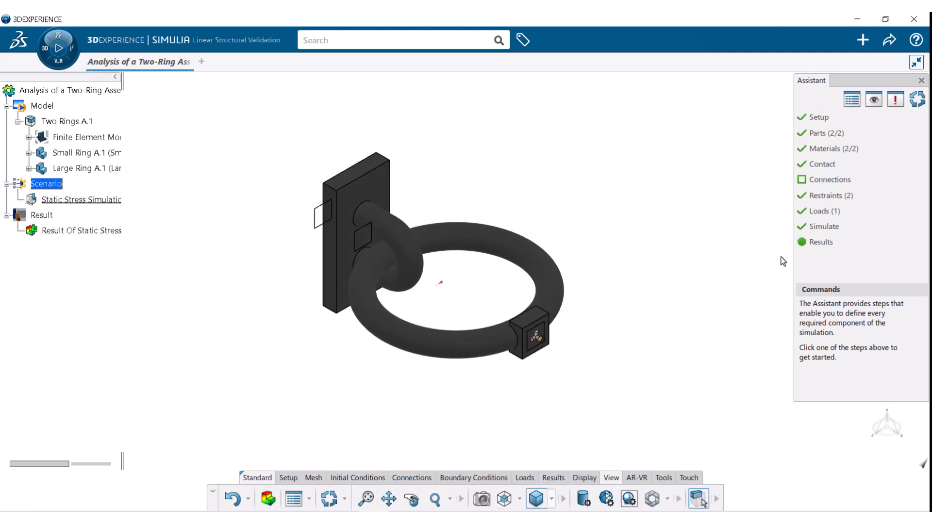
click(821, 243)
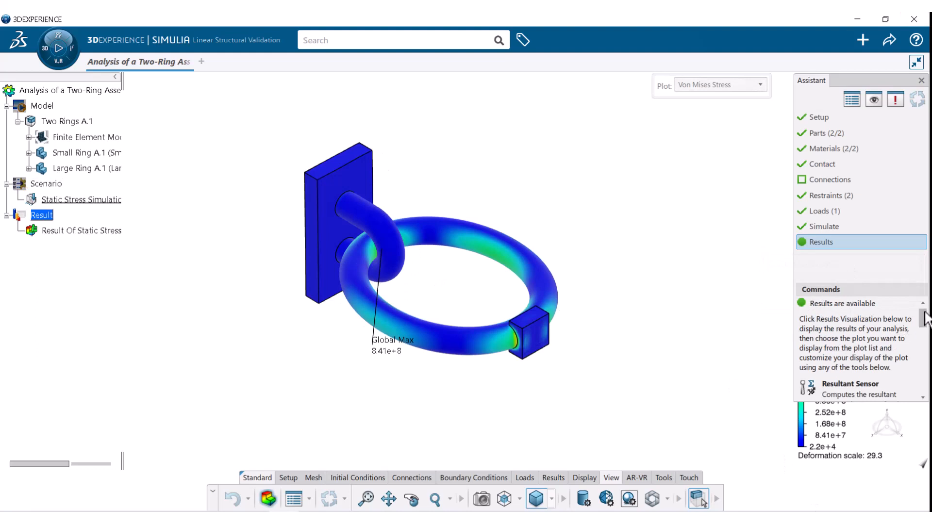
Open the Report definition for the results, close the Assistant and move the Plot selector clear of the report settings.
drag(925, 314, 921, 370)
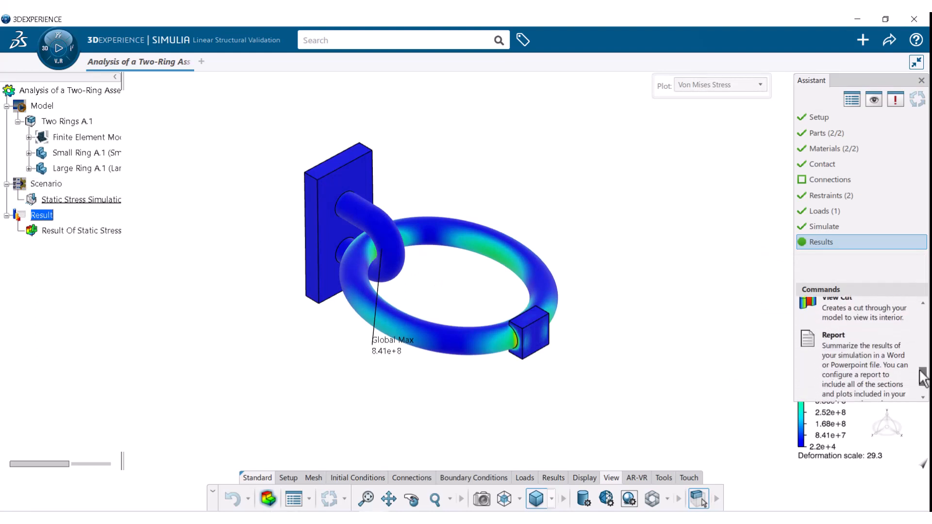
click(828, 348)
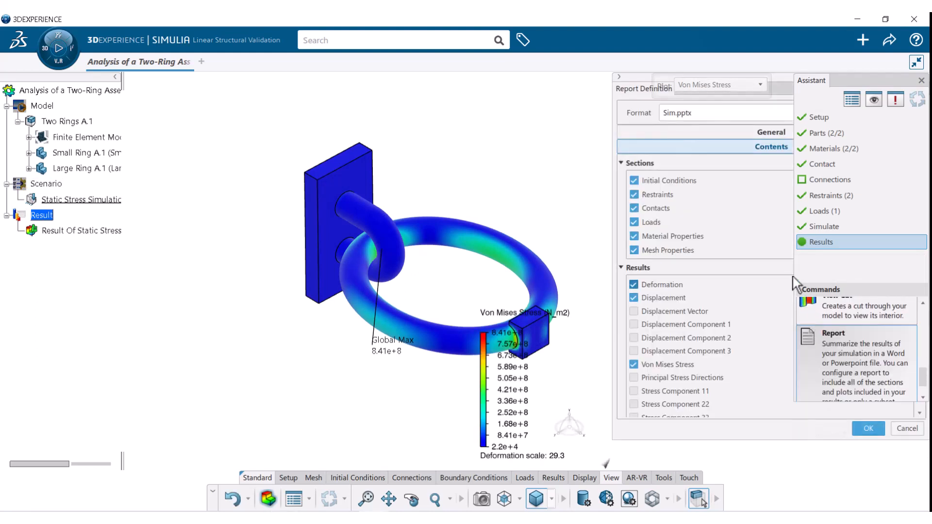
click(921, 81)
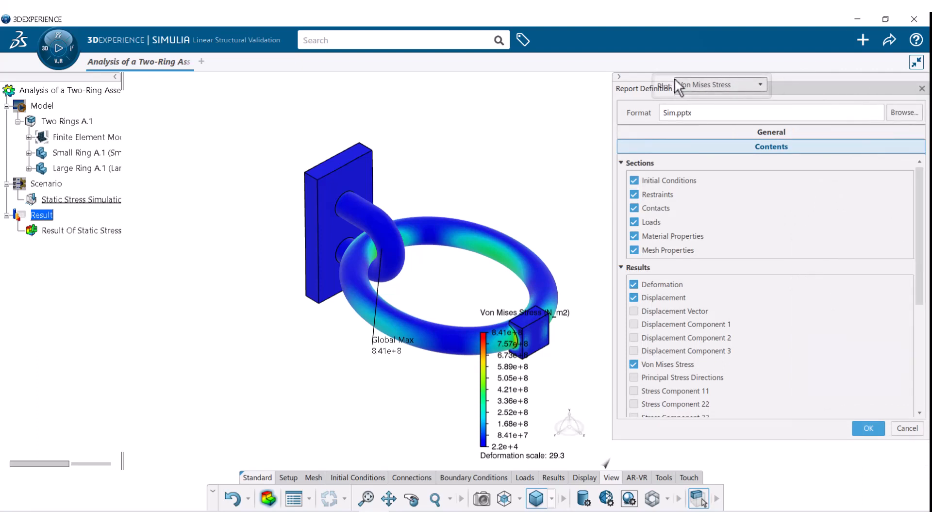
drag(674, 81, 506, 84)
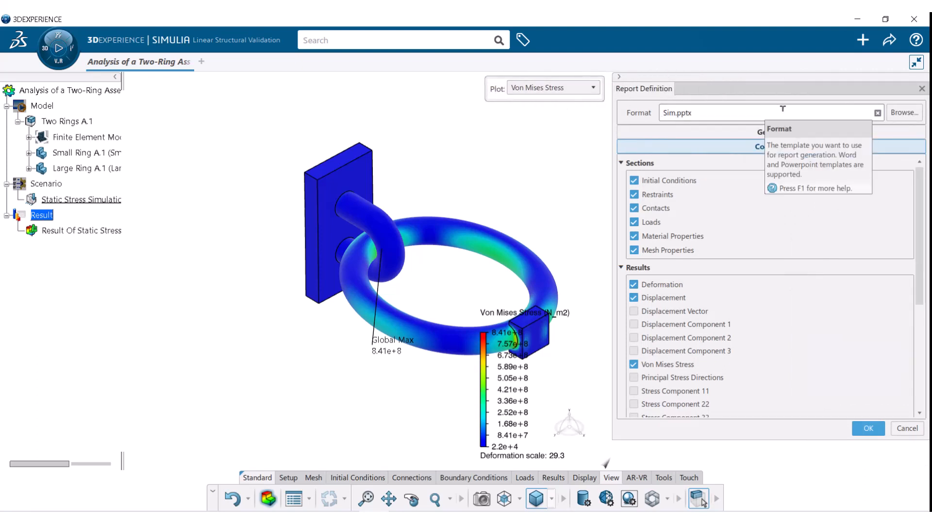
Choose the Sim.pptx template as the report format and generate the PowerPoint report with the selected contents.
click(891, 113)
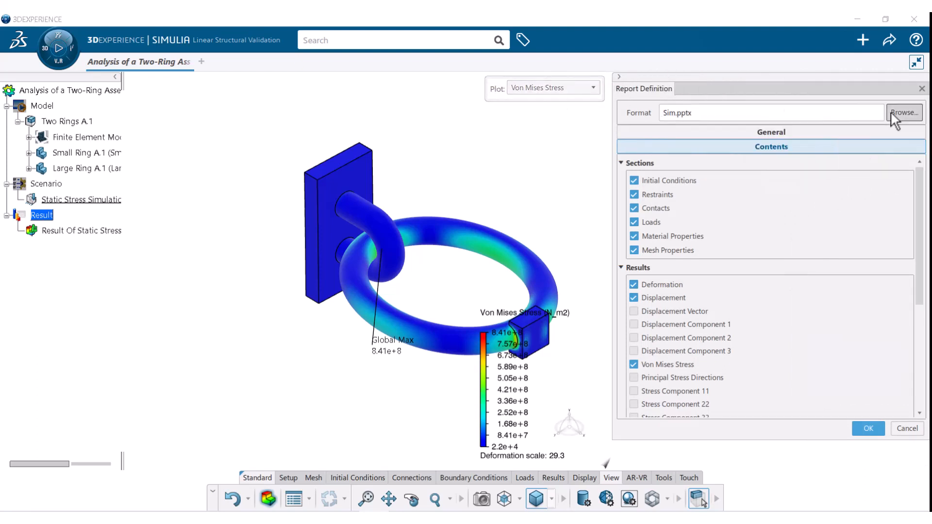
click(145, 128)
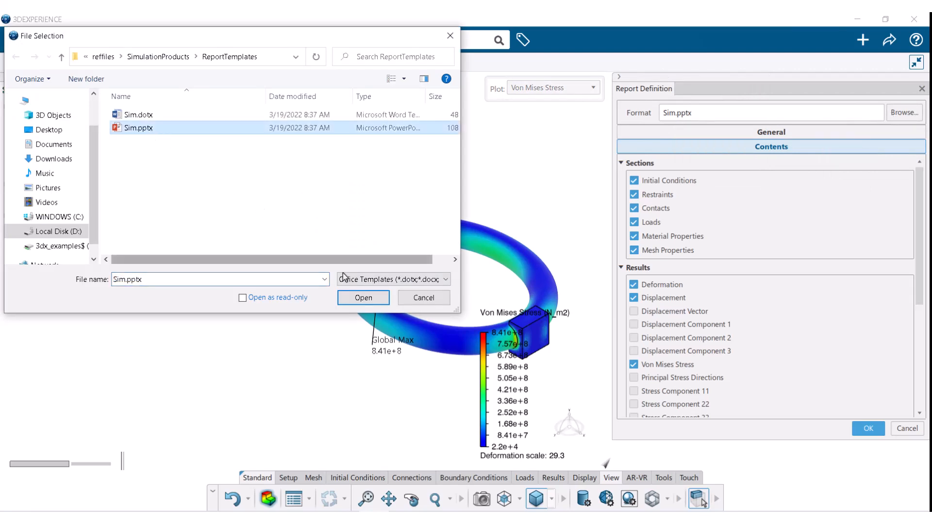
click(363, 298)
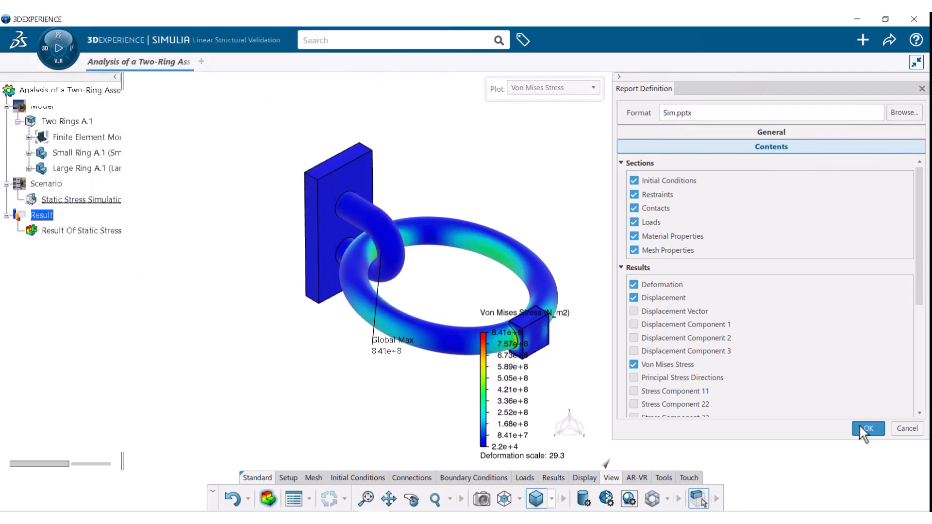
click(860, 426)
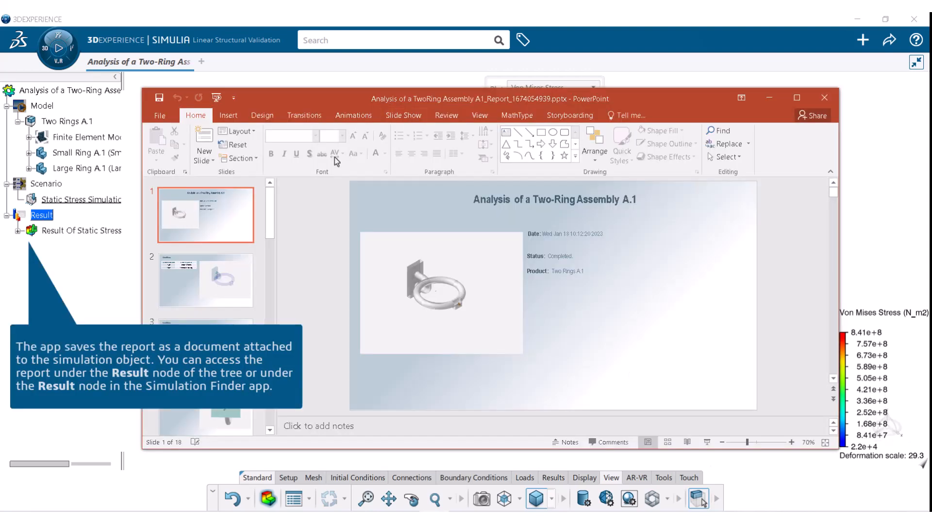
Review the generated report's slides on conditions, results and material properties through to the last slide, and close the presentation.
drag(270, 209, 269, 225)
click(253, 221)
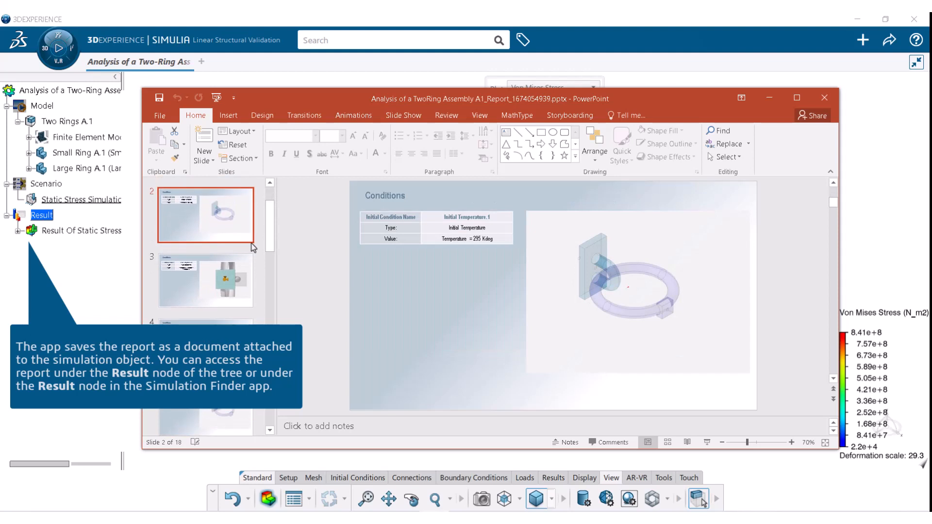
key(Down)
key(Down)
key(Down)
key(Down)
key(Down)
key(Down)
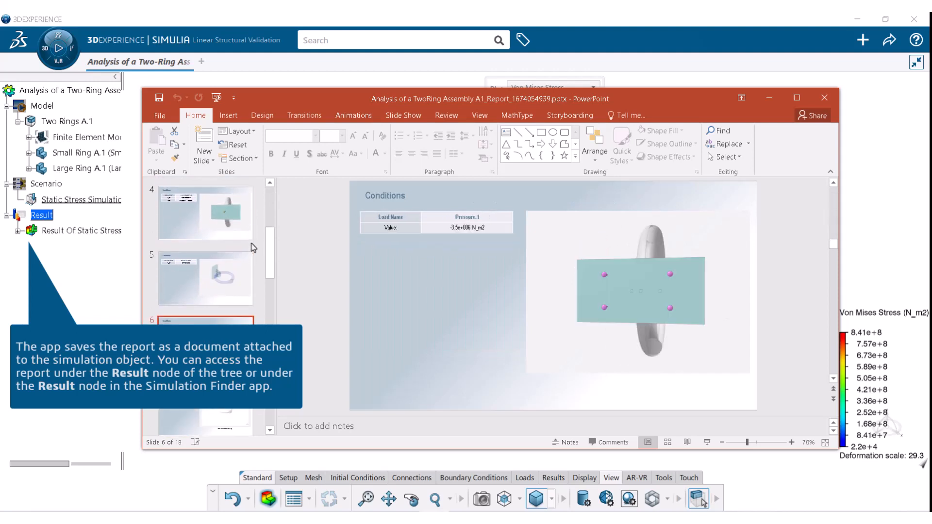
key(Down)
key(Down)
key(Down)
key(Down)
key(Down)
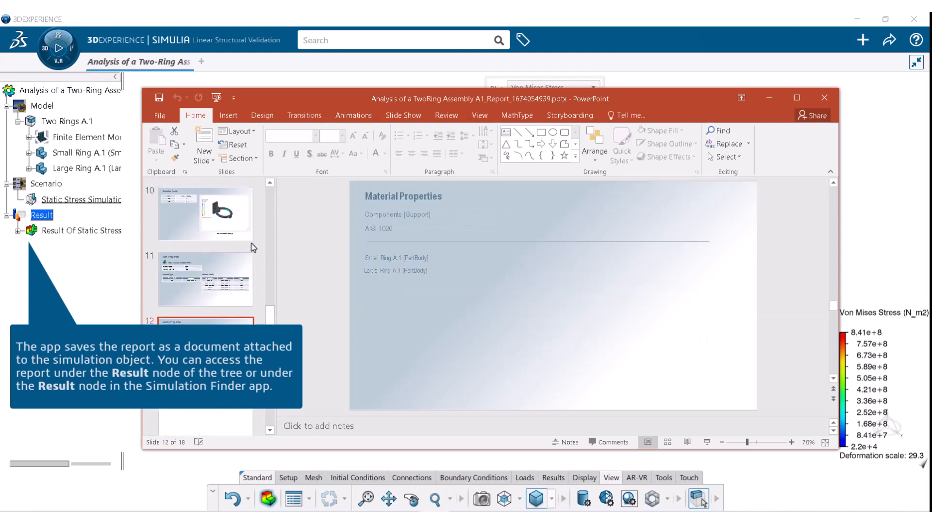
key(Down)
key(Down)
key(Down)
key(Down)
key(Down)
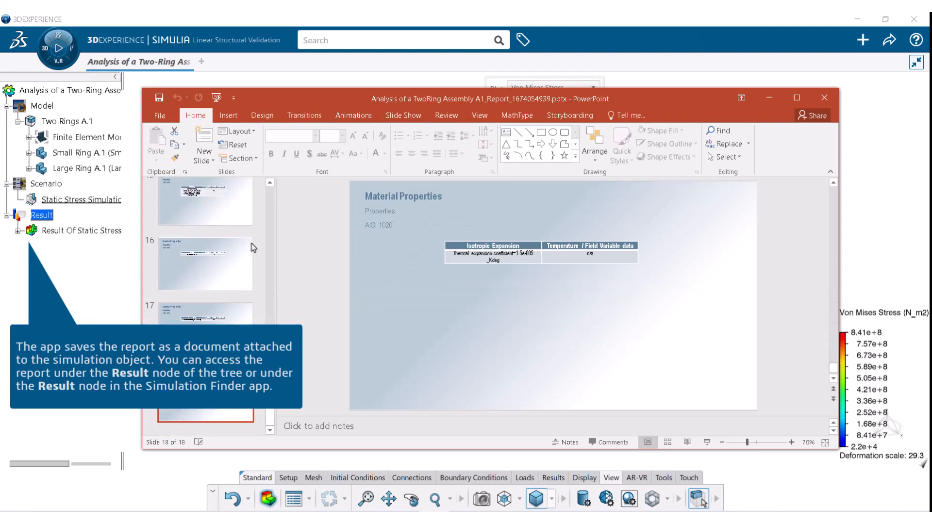
click(825, 97)
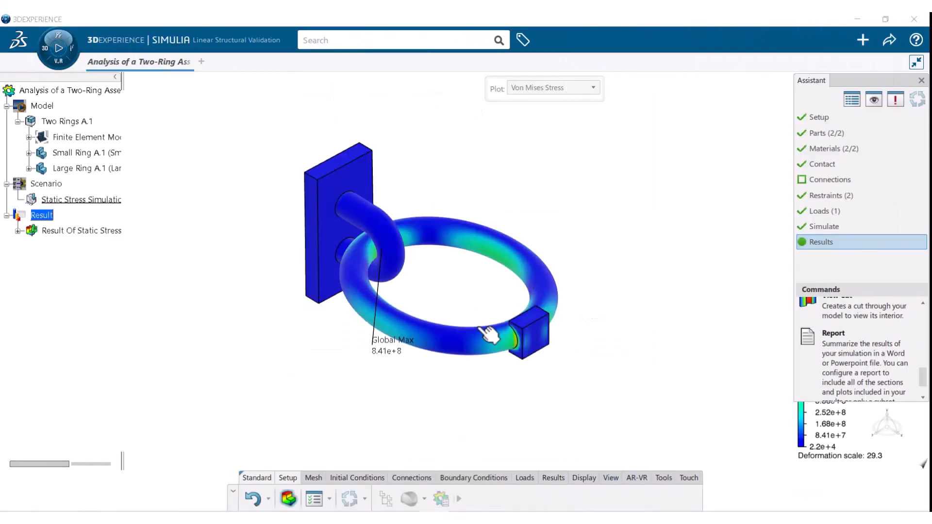
Search the available apps for "book" and open Bookmark Editor.
click(72, 55)
click(69, 52)
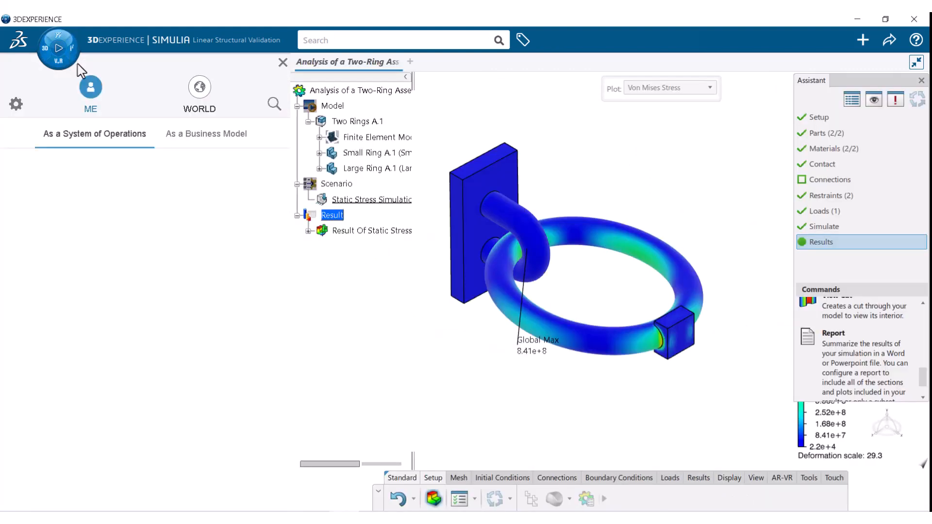
click(274, 105)
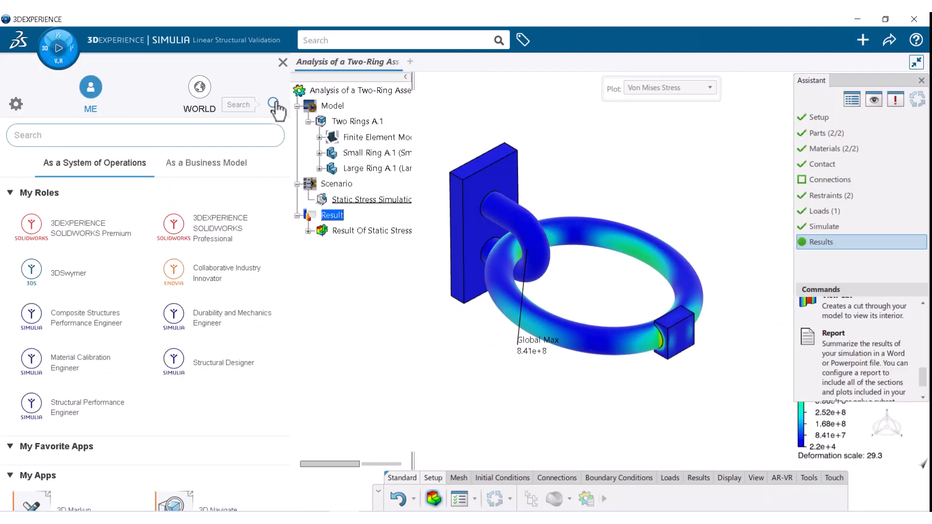
text(book)
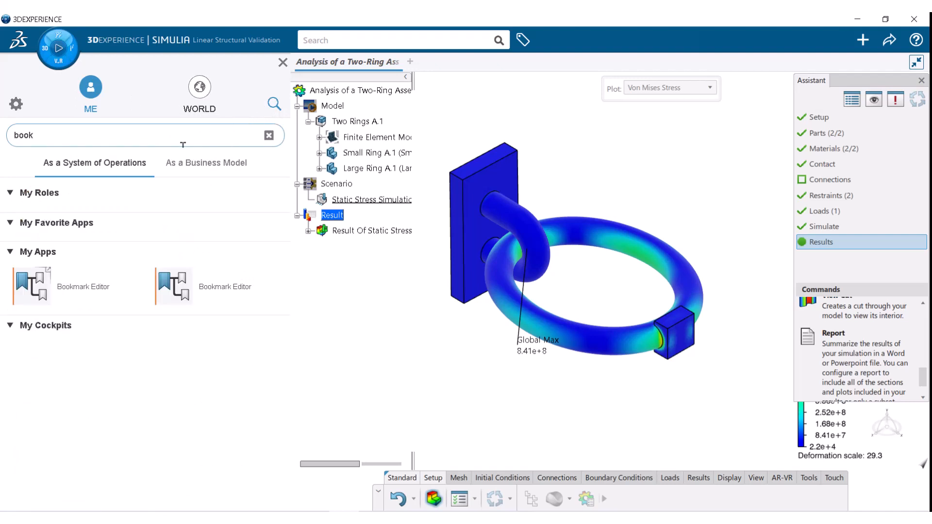
click(34, 288)
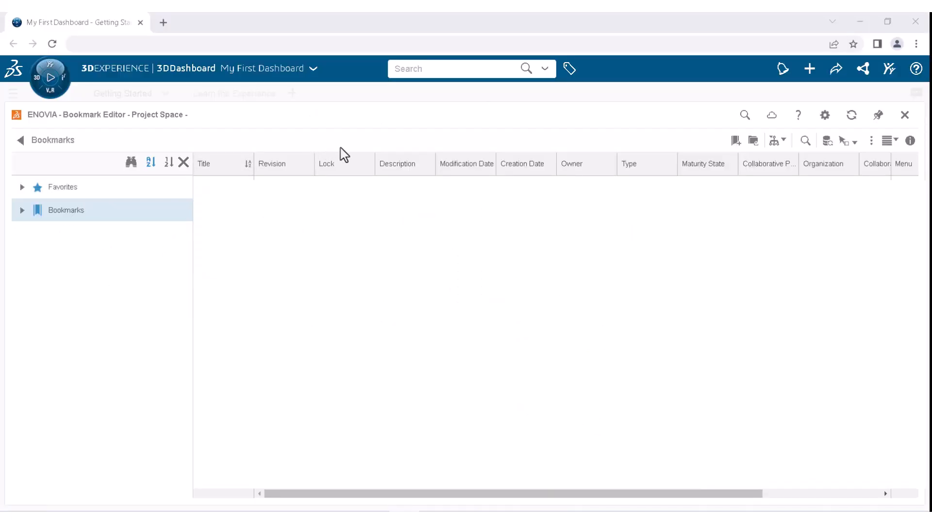
Create a new root bookmark and title it "Two-Ring Analysis".
click(734, 141)
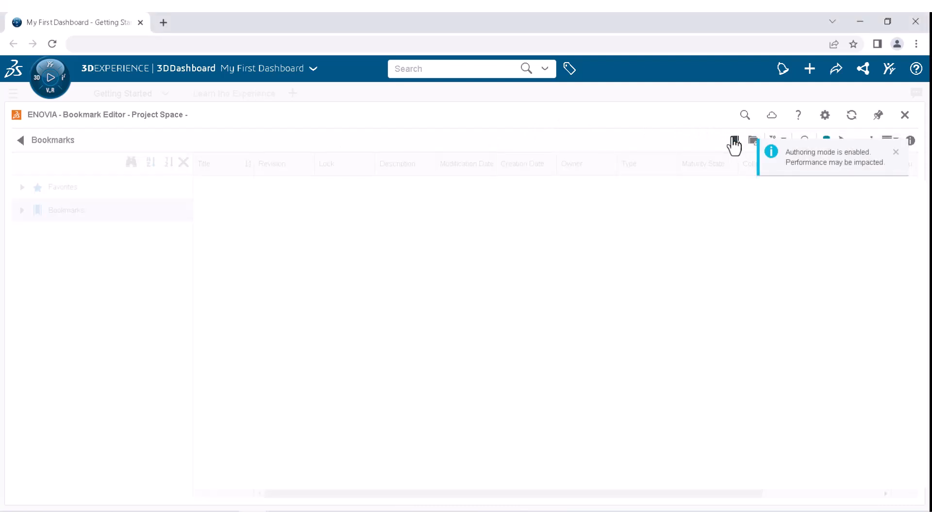
click(895, 153)
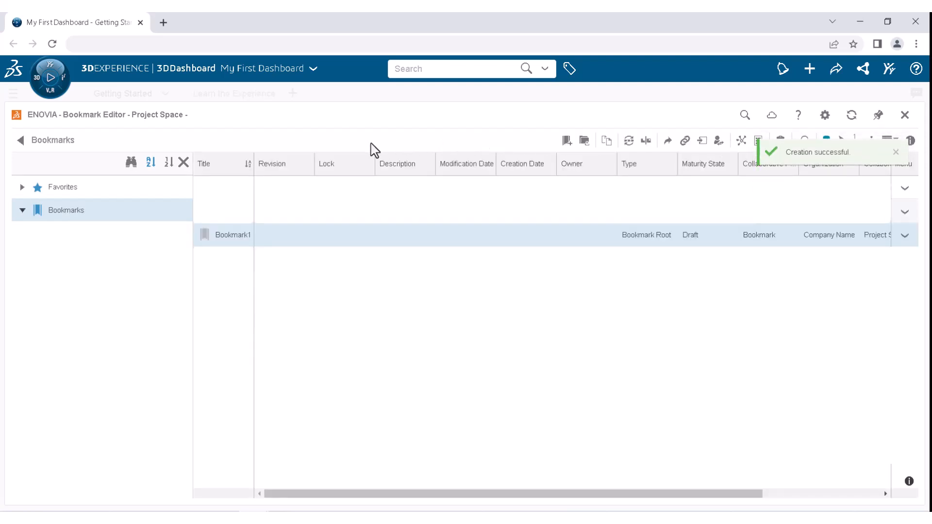
double_click(232, 232)
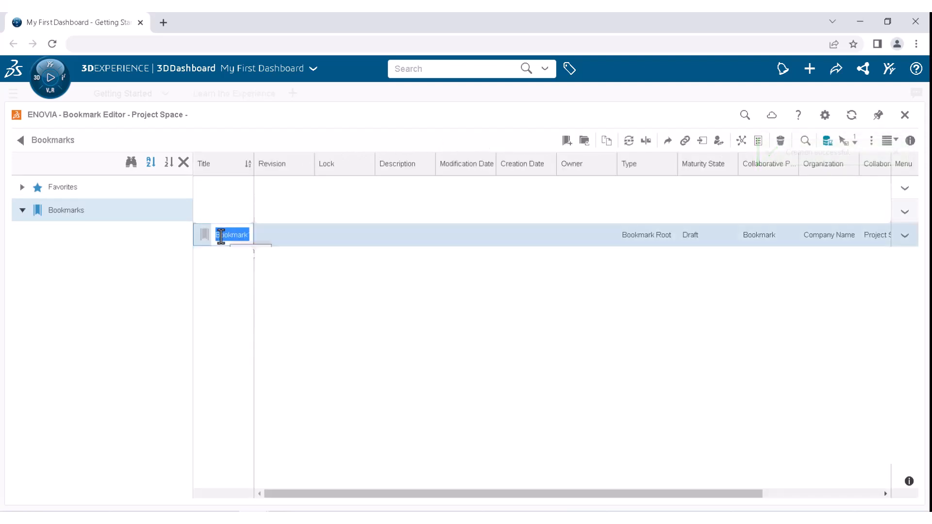
text(Two-)
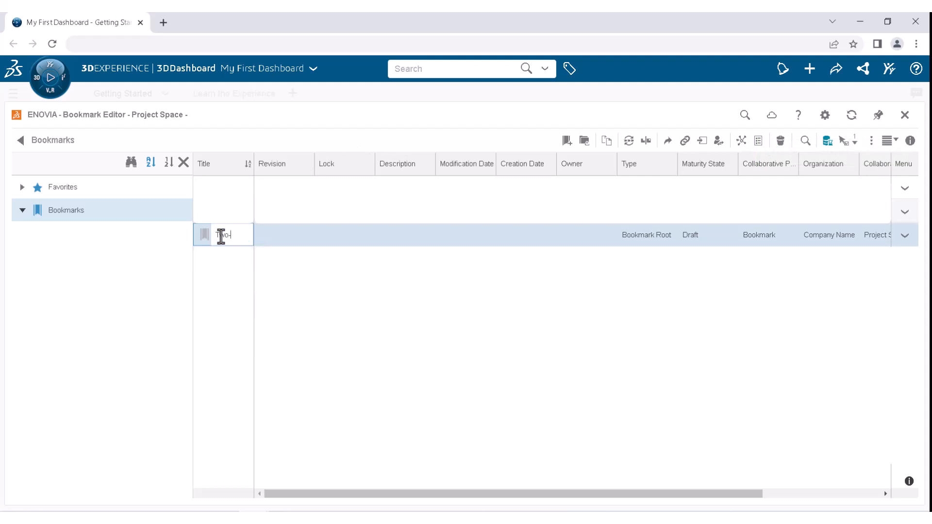
text(R)
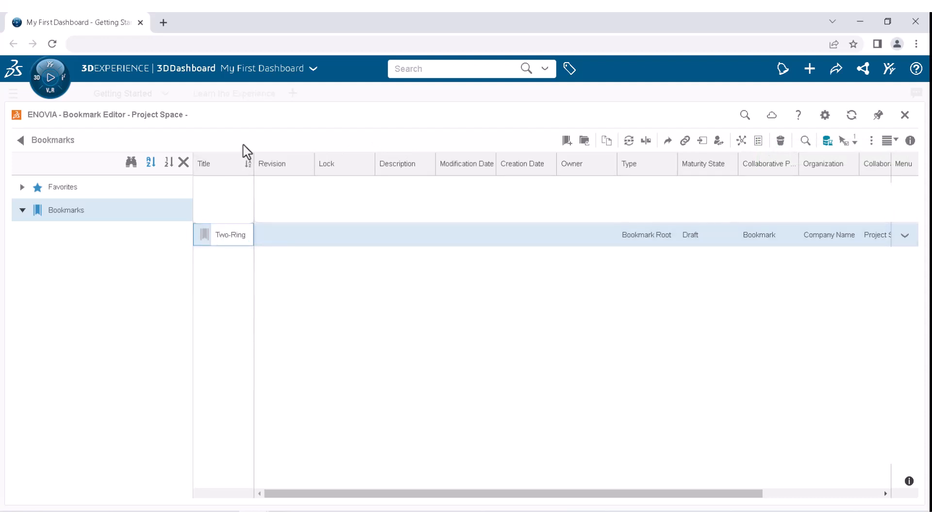
text(ing Analysis)
key(Return)
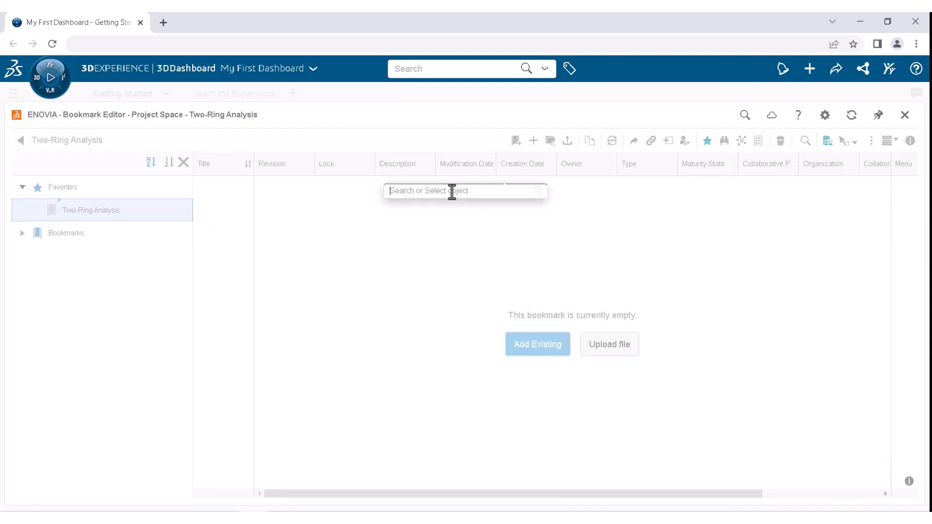
Search for "Analysis of a Two-Ring Assembly" and add that physics simulation to the Two-Ring Analysis bookmark.
click(413, 191)
text(Analysis of  a Two)
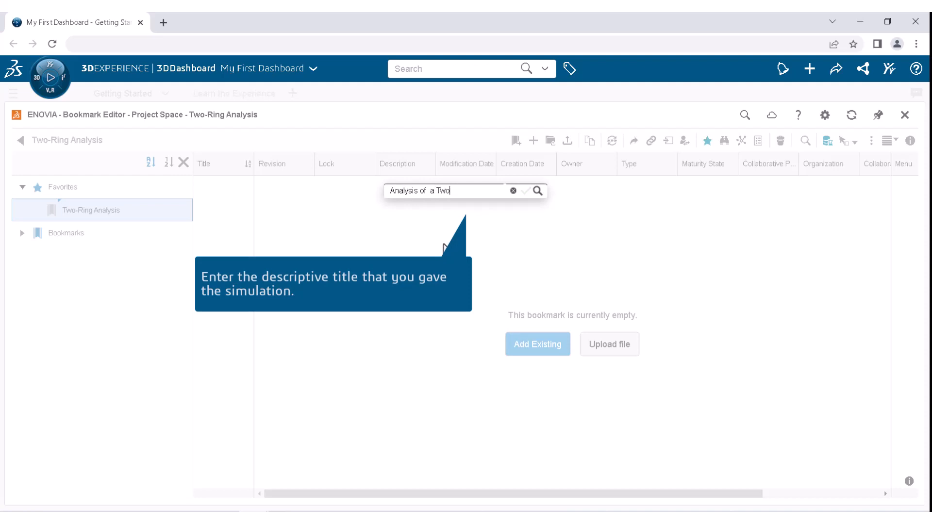
text(-Ring Ass)
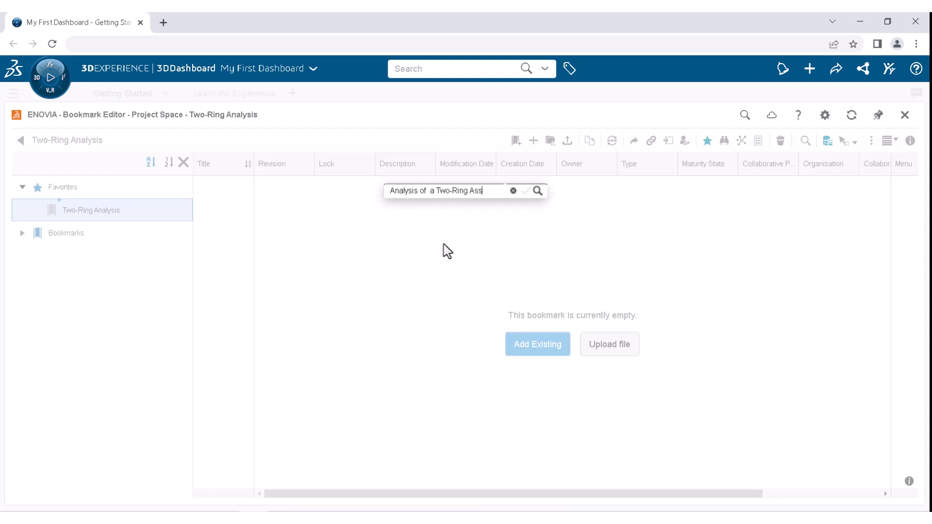
text(embly)
key(Return)
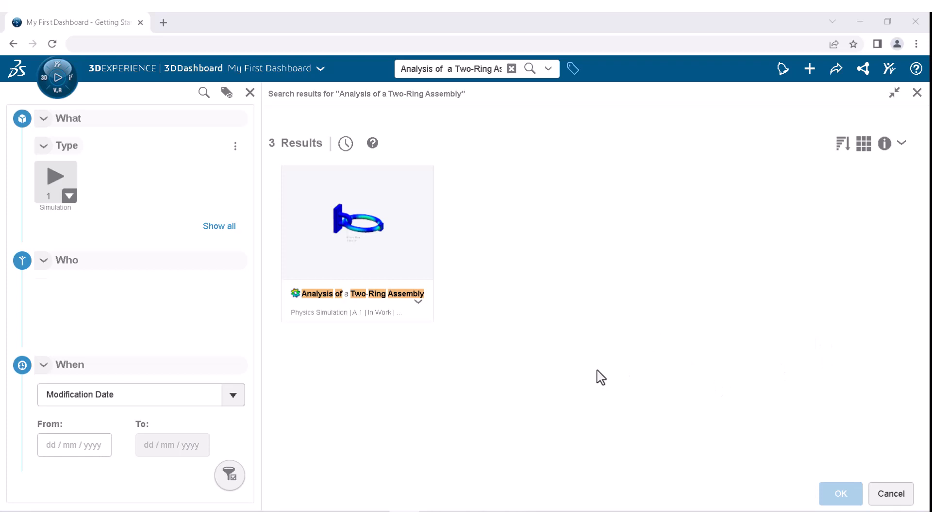
click(347, 236)
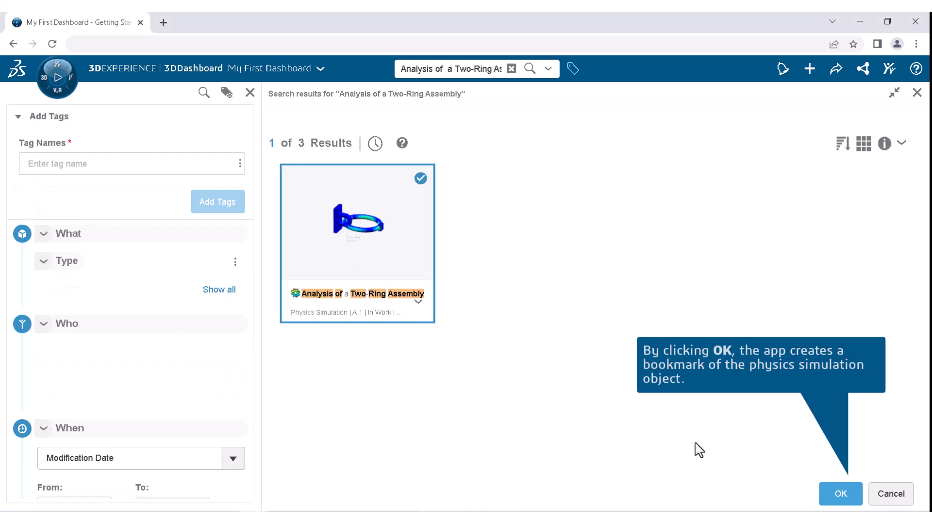
click(823, 495)
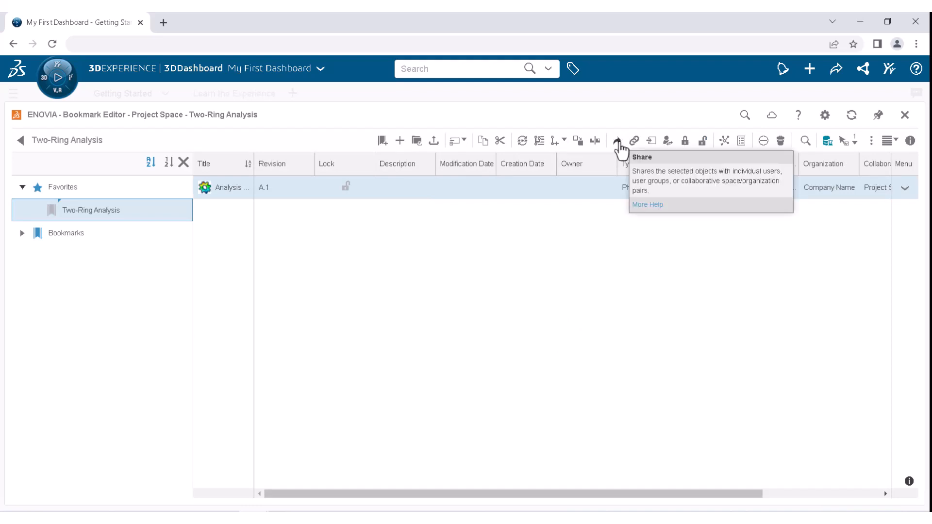
Open the sharing settings for the bookmarked Analysis of a Two-Ring Assembly simulation.
click(617, 141)
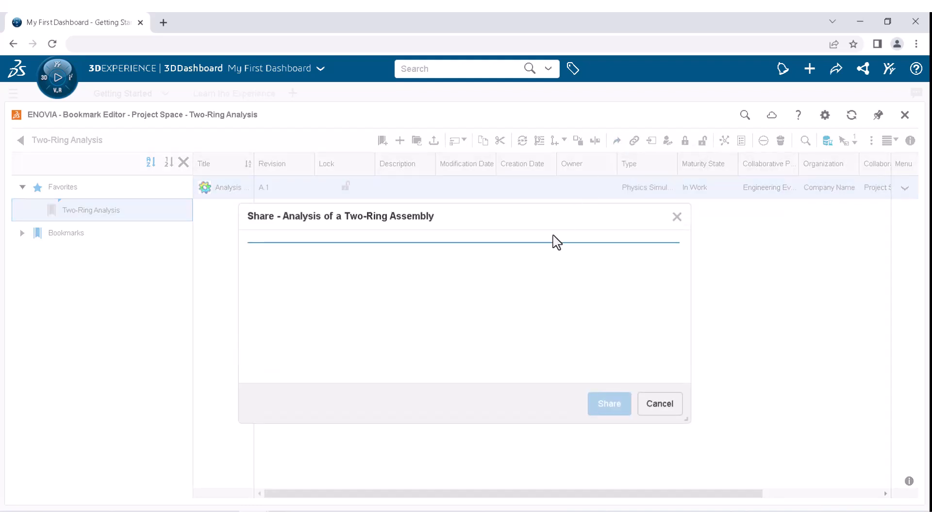